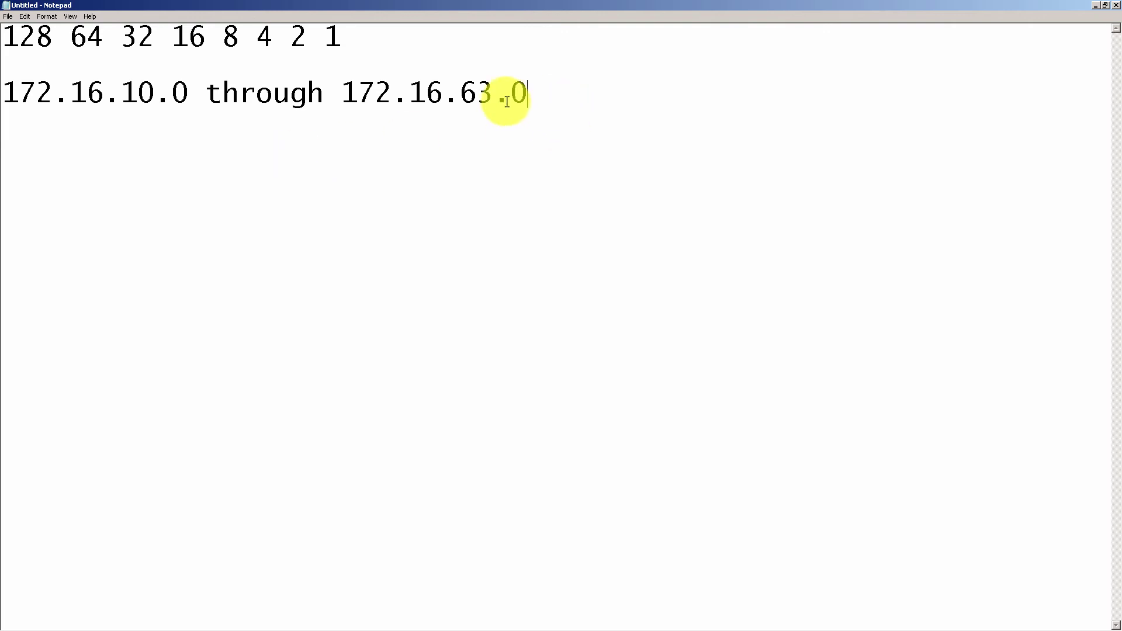
# - Highlight the range 172.16.10.0 through 172.16.63.0, then move to the empty line below
pyautogui.moveTo(506, 100); pyautogui.dragTo(3, 94)
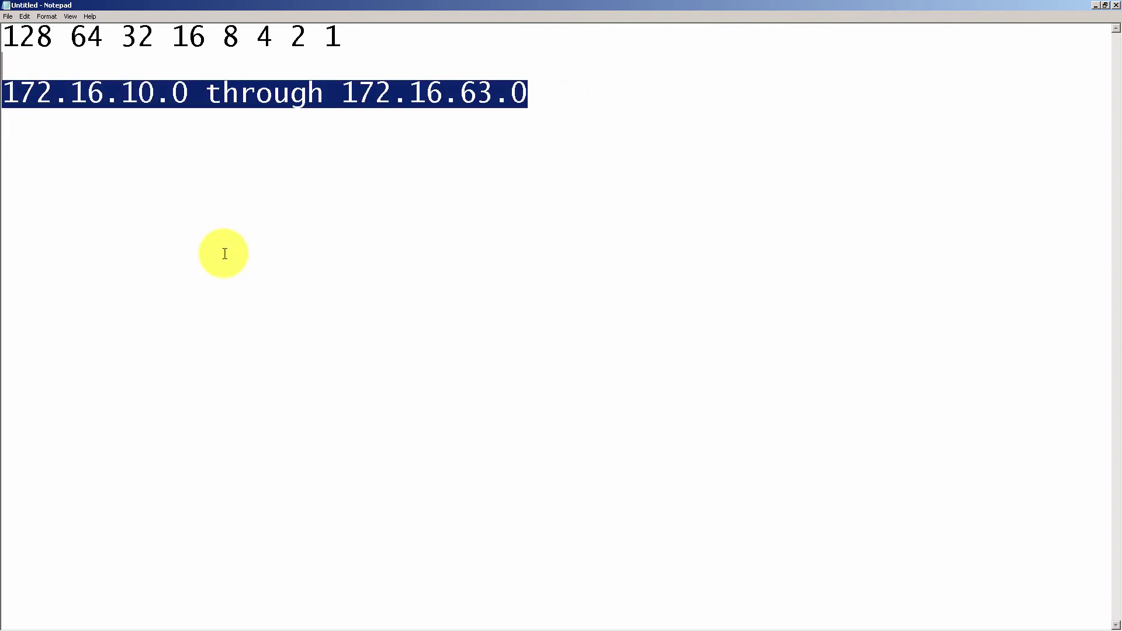
pyautogui.click(451, 235)
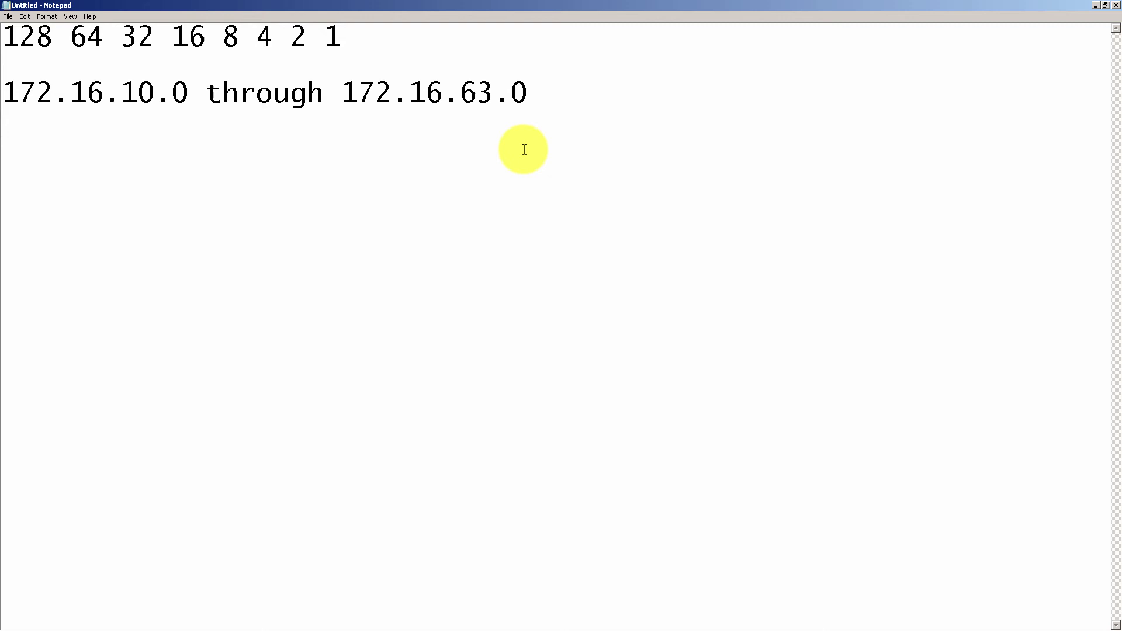
pyautogui.write('172.16.10')
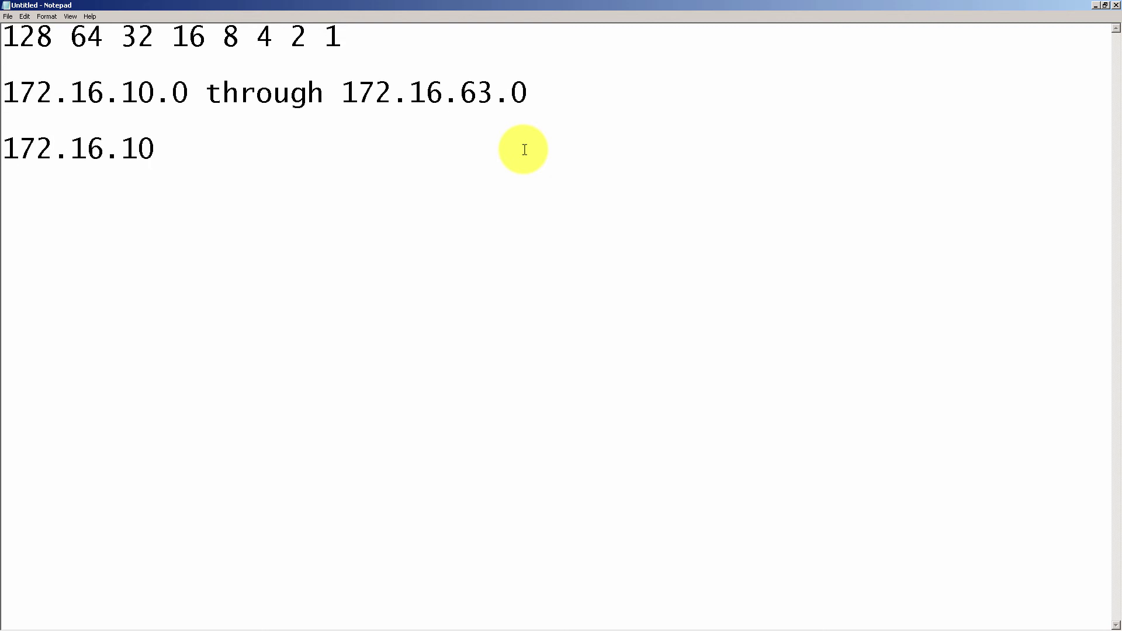
pyautogui.write('.0')
pyautogui.moveTo(121, 94); pyautogui.dragTo(138, 96)
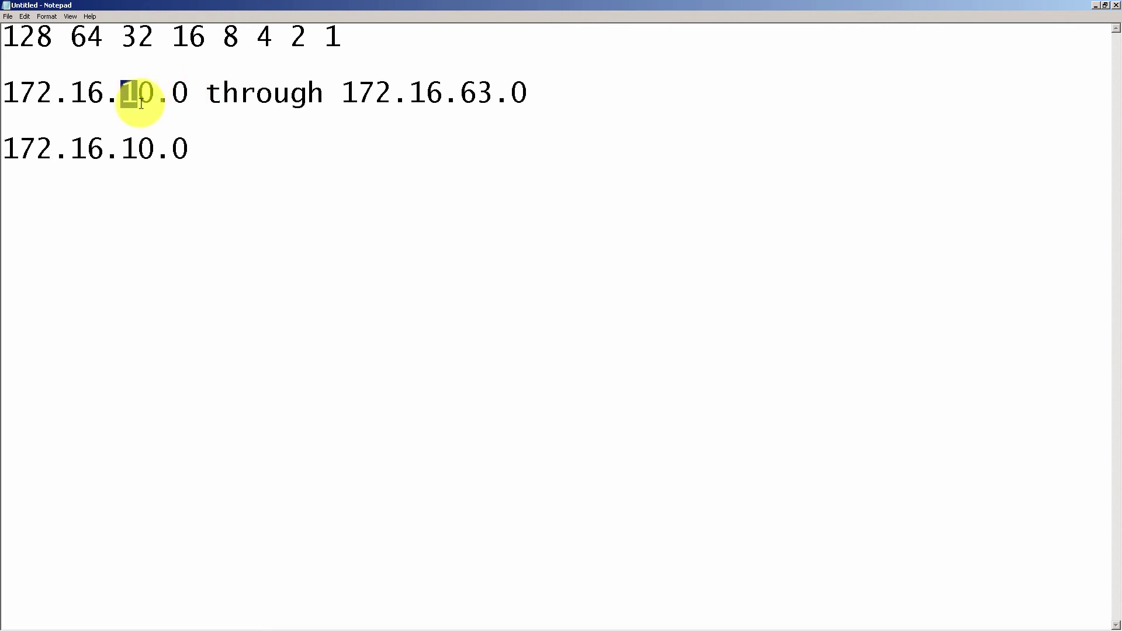
pyautogui.click(491, 106)
pyautogui.hotkey('shift', 'End')
pyautogui.click(489, 105)
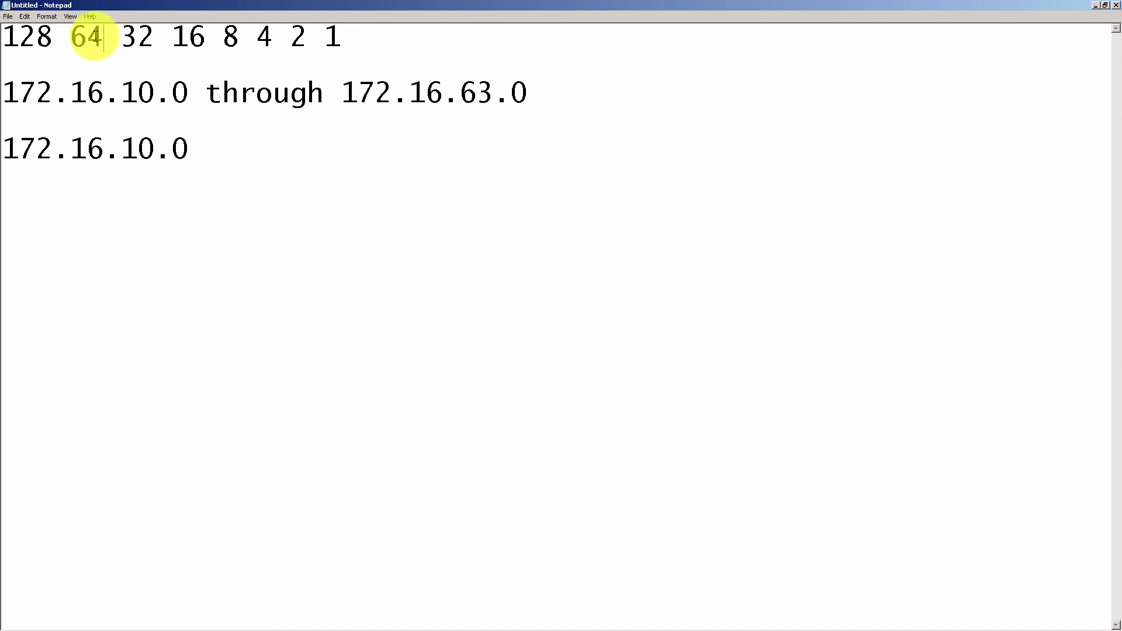
pyautogui.moveTo(104, 36); pyautogui.dragTo(71, 37)
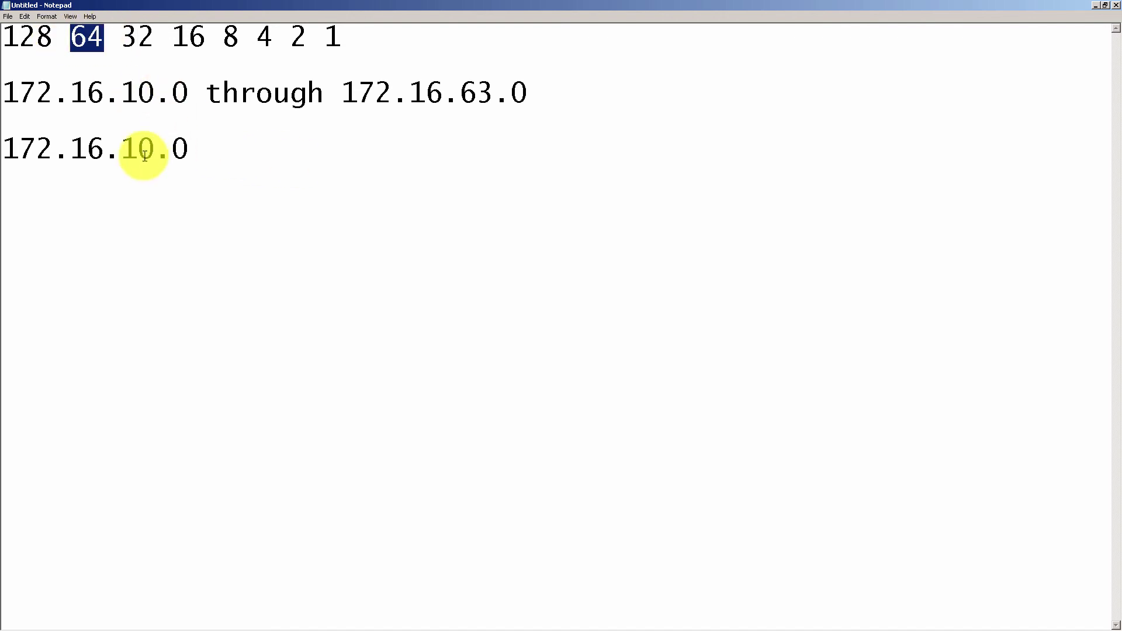
pyautogui.moveTo(121, 92); pyautogui.dragTo(20, 92)
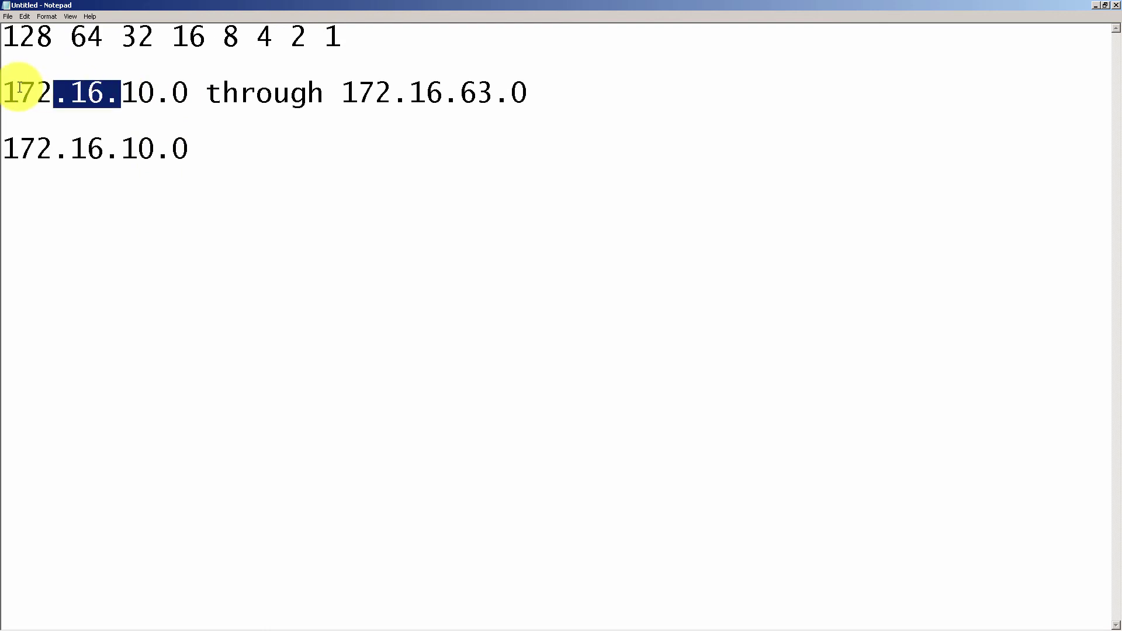
pyautogui.click(260, 147)
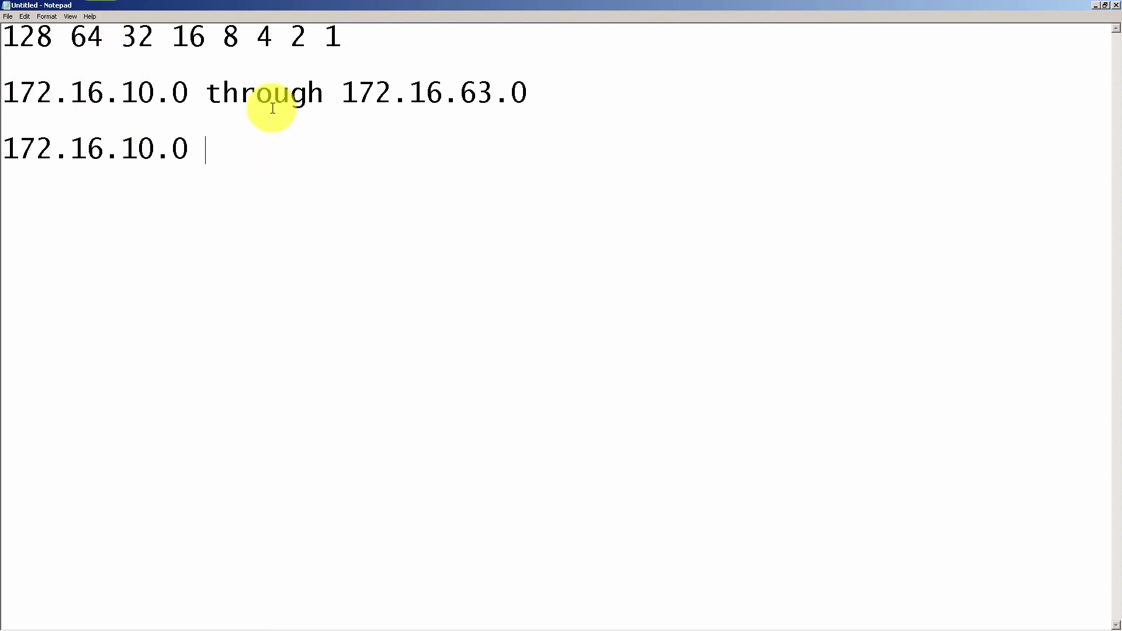
pyautogui.write('/18')
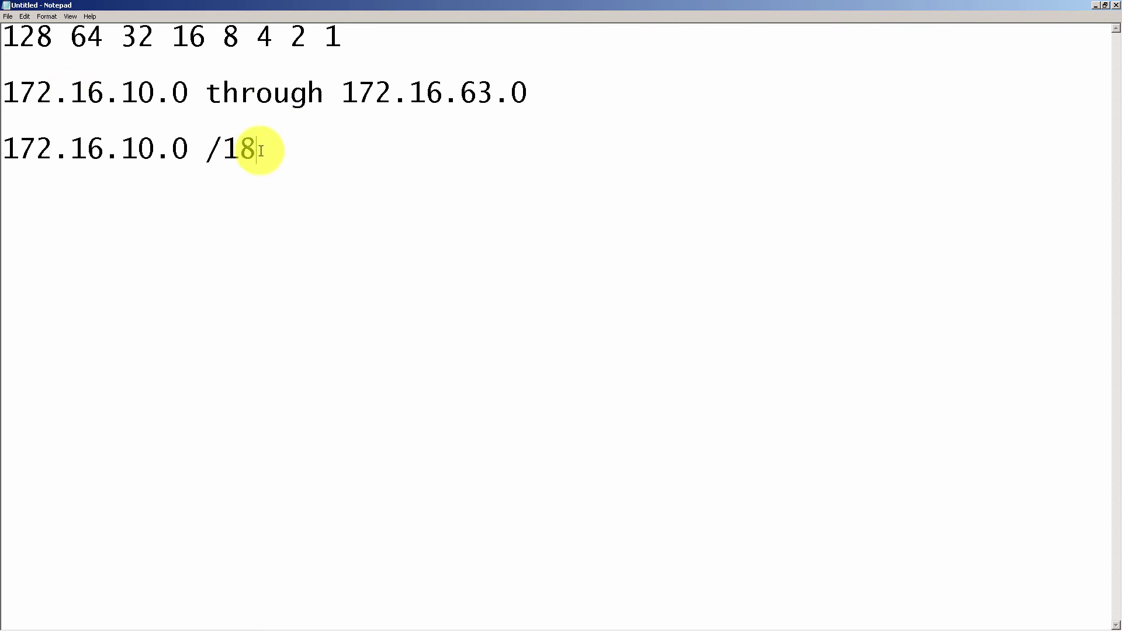
pyautogui.moveTo(262, 151); pyautogui.dragTo(5, 150)
# - Delete the drafted summary line and return to the empty third line
pyautogui.press('Delete')
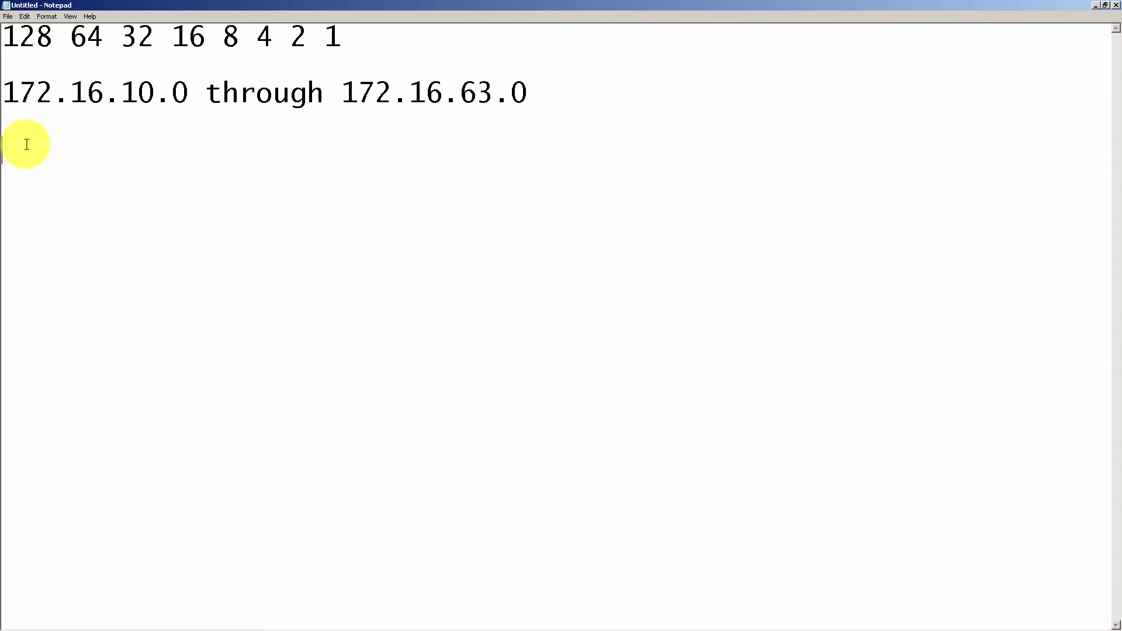
pyautogui.write('172')
pyautogui.press('BackSpace')
pyautogui.press('BackSpace')
pyautogui.press('BackSpace')
pyautogui.keyDown('shift'); pyautogui.click(120, 102); pyautogui.keyUp('shift')
pyautogui.click(141, 147)
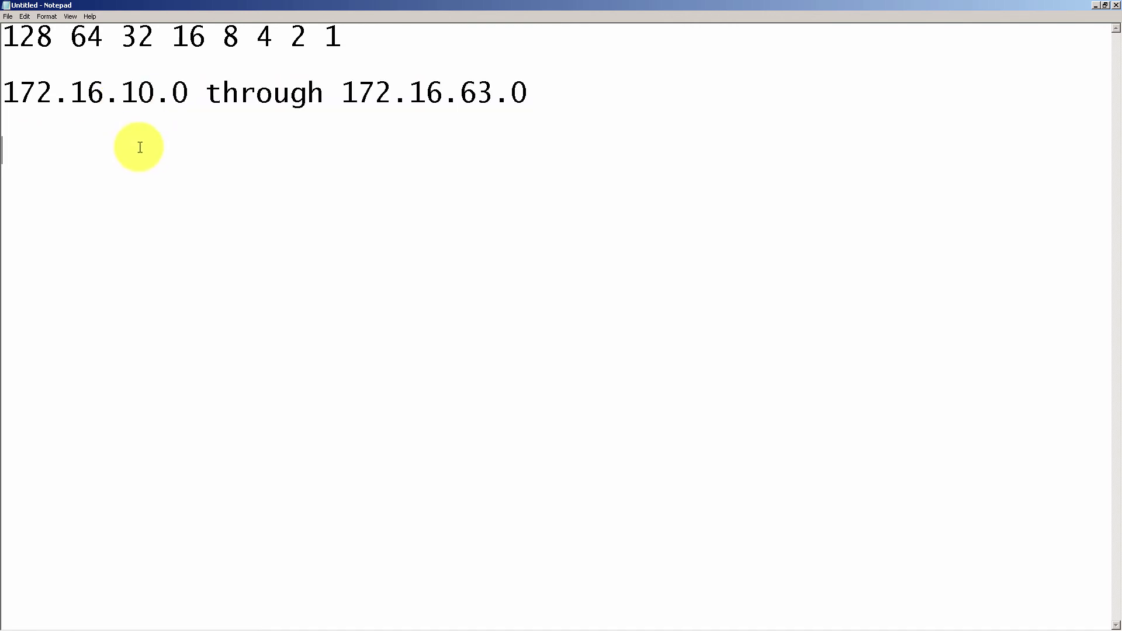
# - Enter 10 on the third line, discarding the trial values 11 through 14
pyautogui.write('10')
pyautogui.press('Return')
pyautogui.write('11')
pyautogui.press('Return')
pyautogui.write('12')
pyautogui.press('Return')
pyautogui.write('13')
pyautogui.press('Return')
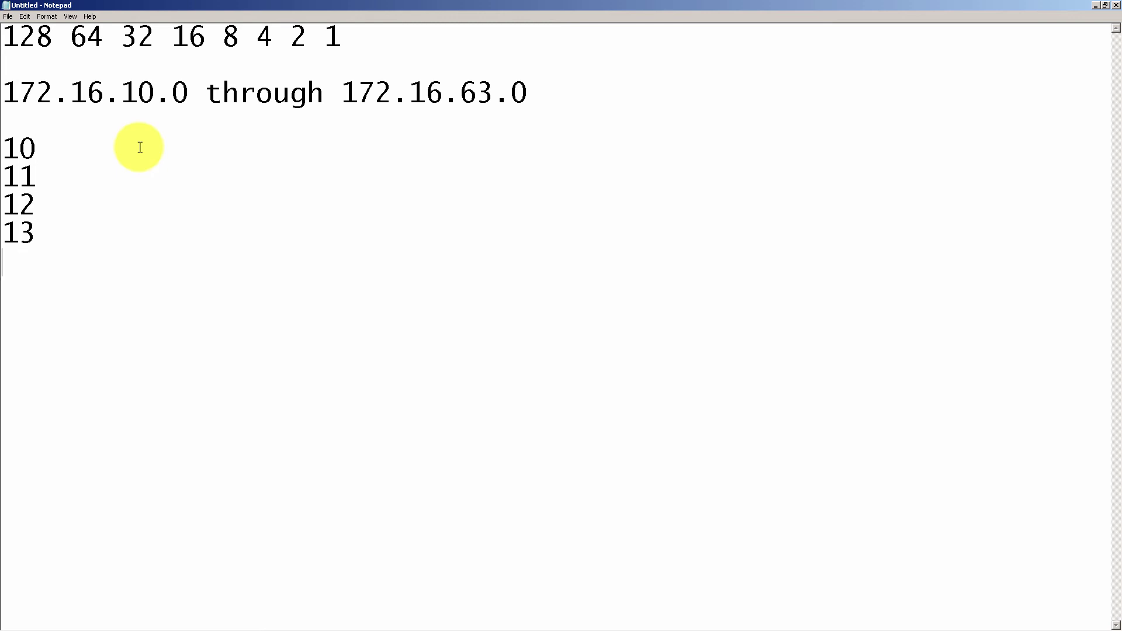
pyautogui.write('14')
pyautogui.press('BackSpace')
pyautogui.press('BackSpace')
pyautogui.press('BackSpace')
pyautogui.press('BackSpace')
pyautogui.press('BackSpace')
pyautogui.press('BackSpace')
pyautogui.press('BackSpace')
pyautogui.press('BackSpace')
pyautogui.press('BackSpace')
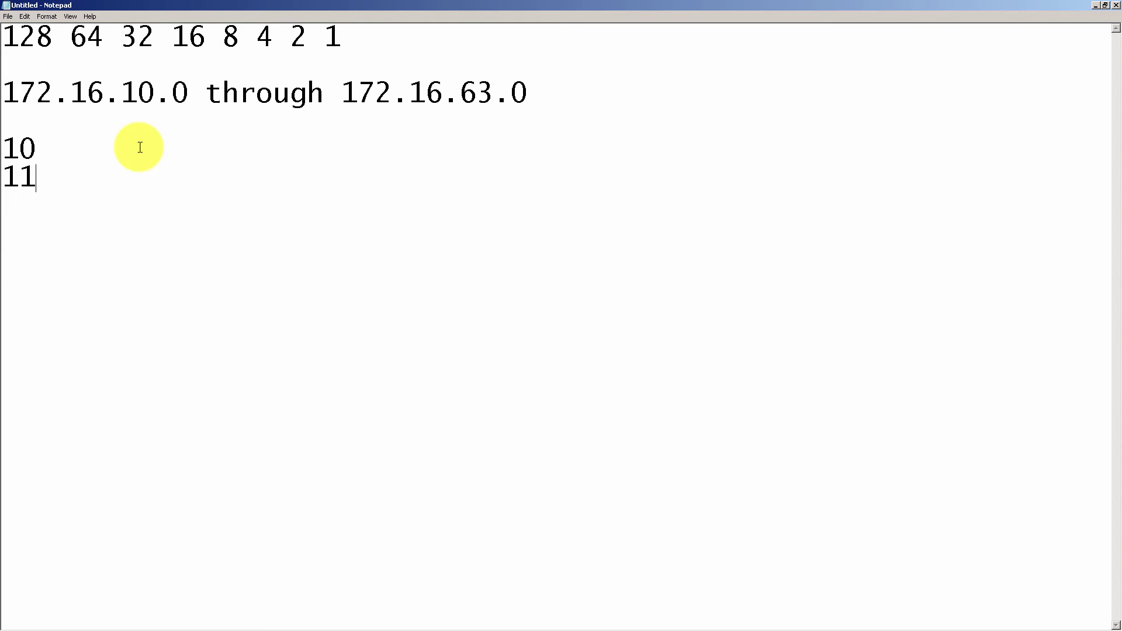
pyautogui.press('BackSpace')
pyautogui.press('BackSpace')
# - Add 30 and 63 on the following lines
pyautogui.write('30')
pyautogui.press('Return')
pyautogui.write('63')
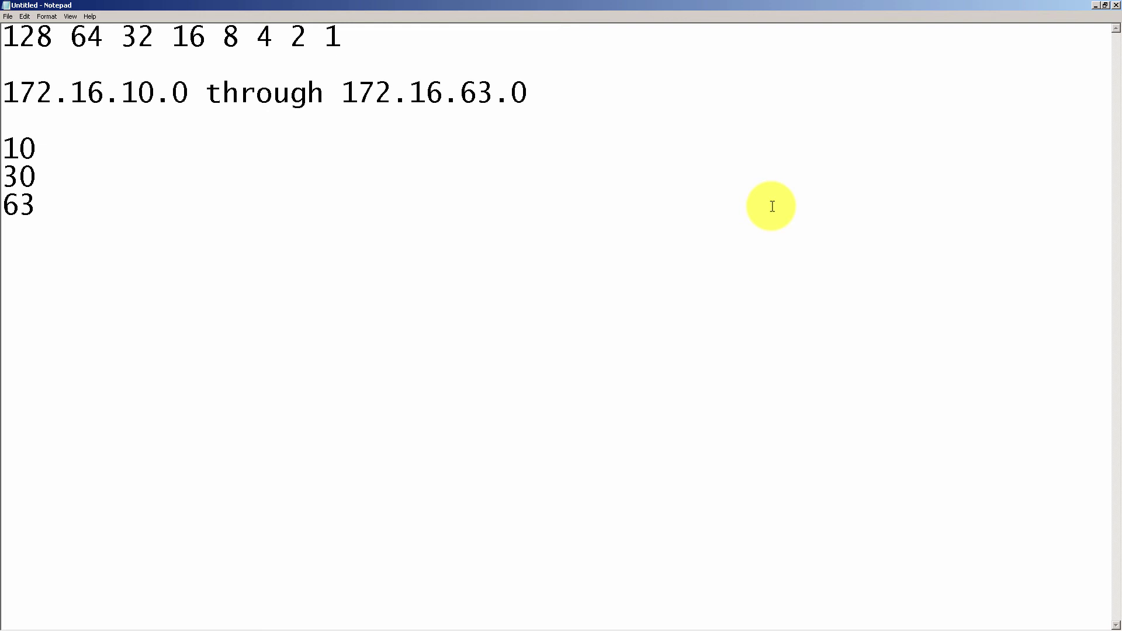
# - Convert 10 to binary with the calculator and write '10 - 0000 1010'
pyautogui.hotkey('alt', 'Tab')
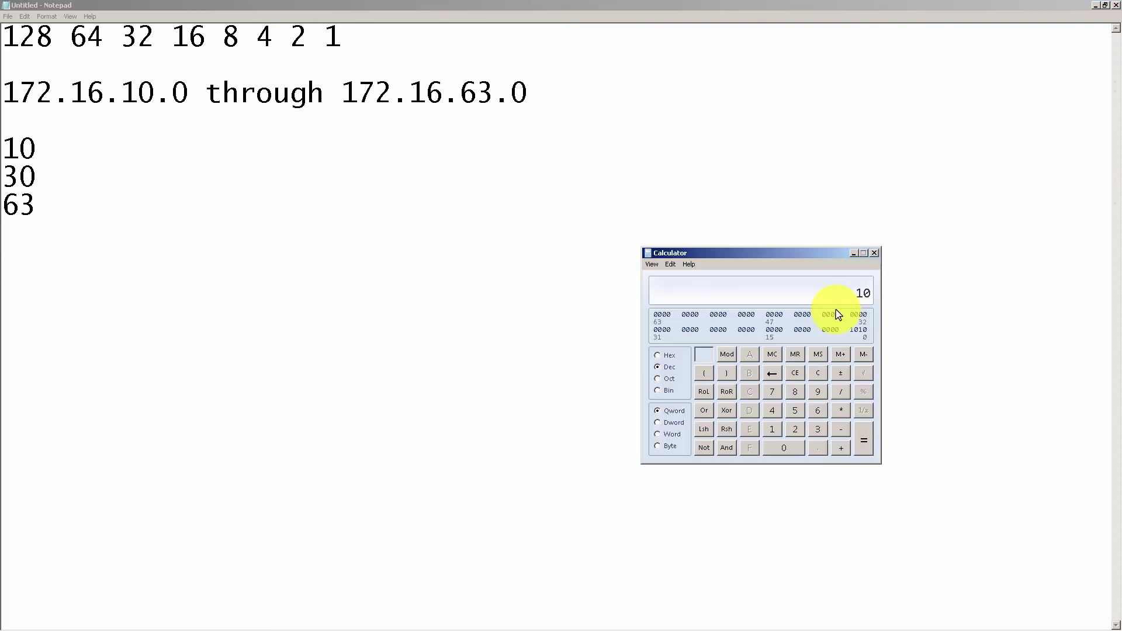
pyautogui.click(658, 391)
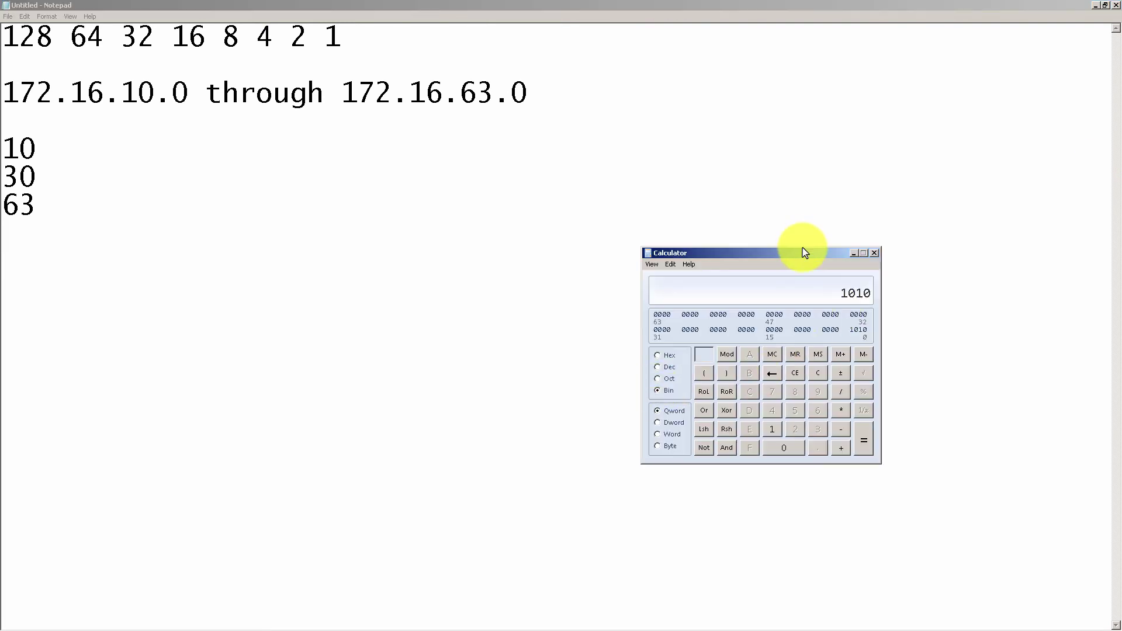
pyautogui.moveTo(806, 259); pyautogui.dragTo(1121, 206)
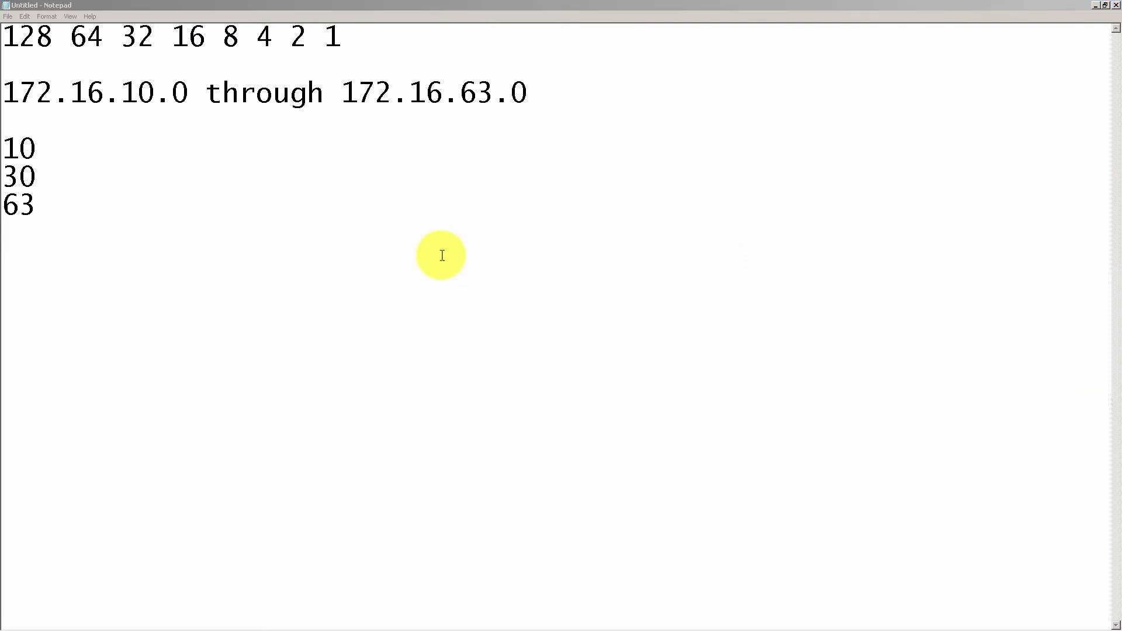
pyautogui.click(231, 147)
pyautogui.write('- 1010')
pyautogui.press('Left')
pyautogui.press('Left')
pyautogui.press('Left')
pyautogui.press('Left')
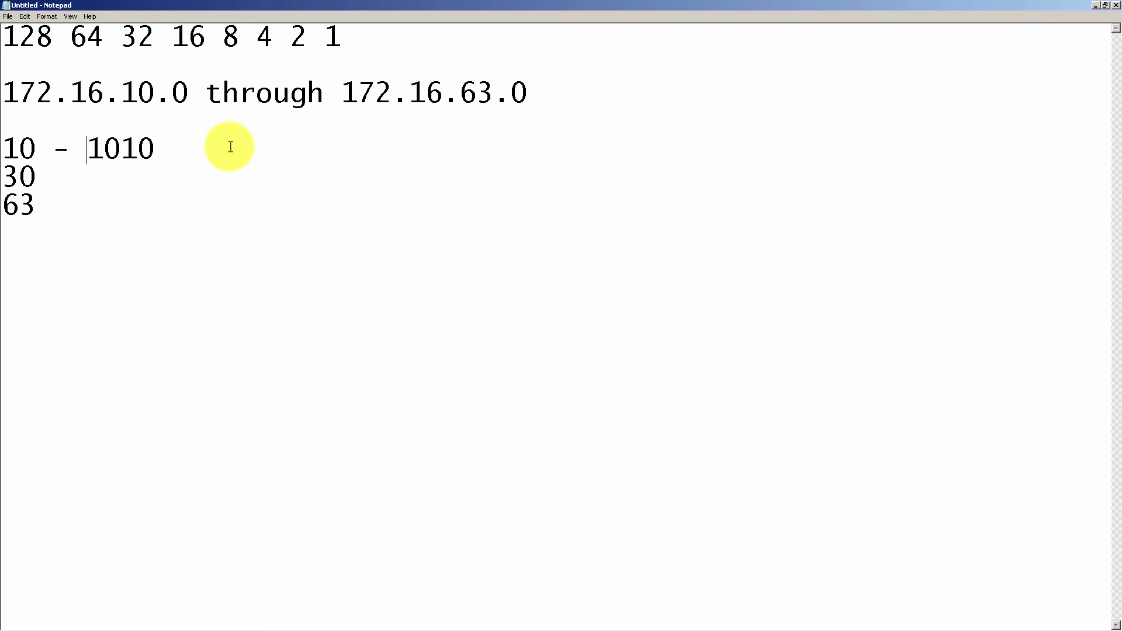
pyautogui.write('0000 ')
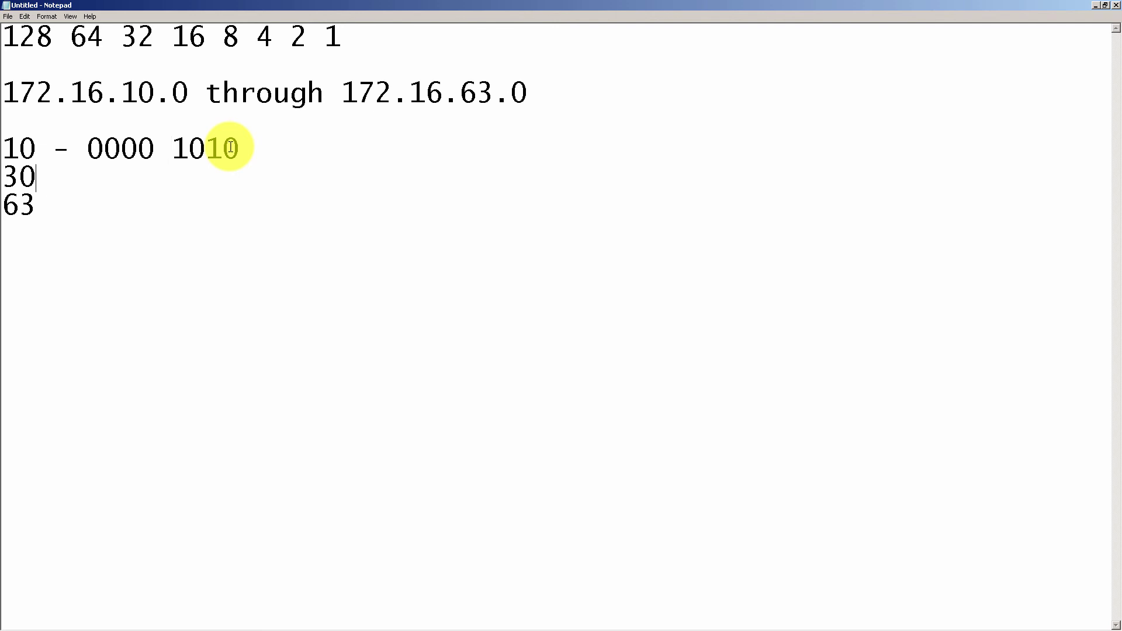
pyautogui.write(' -')
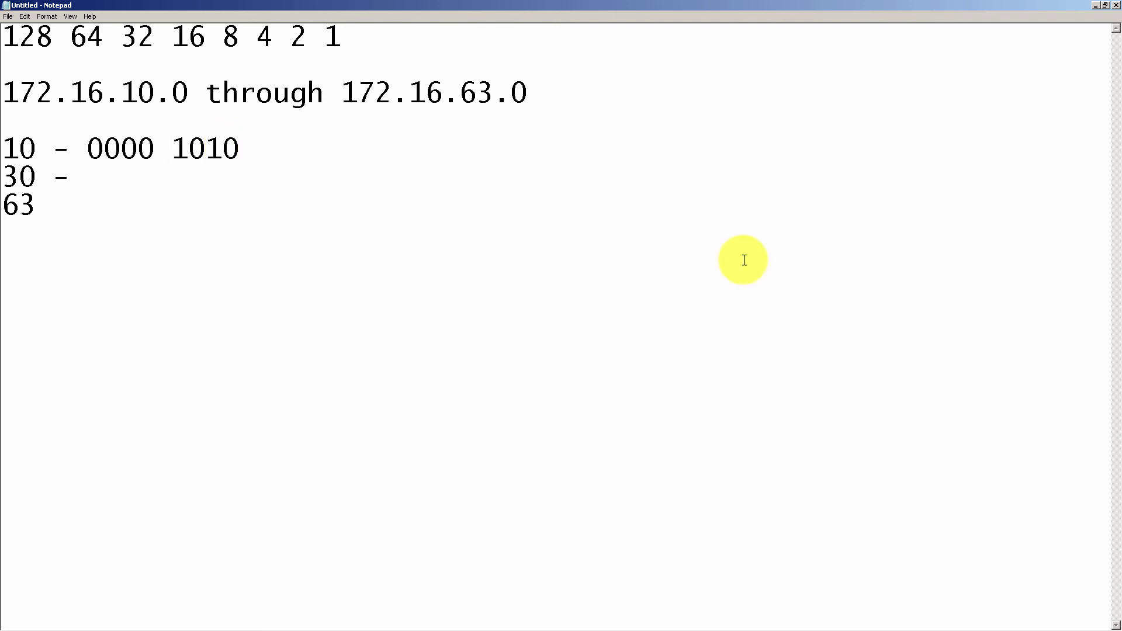
# - Convert 30 to binary and write '30 - 0001 1110' in the notes
pyautogui.hotkey('alt', 'Tab')
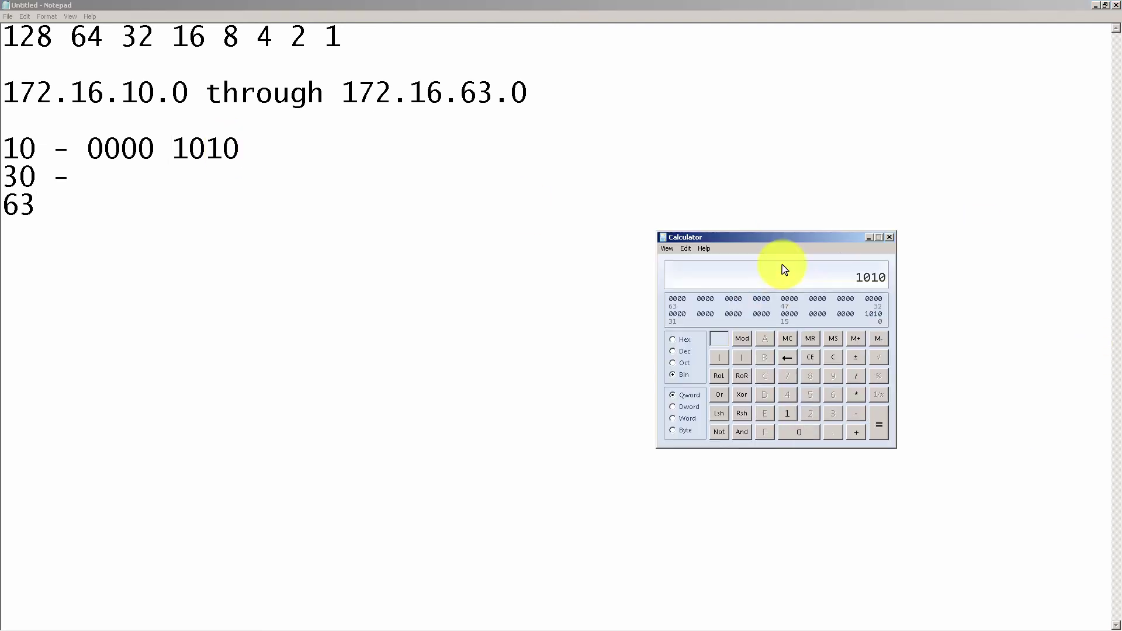
pyautogui.click(685, 351)
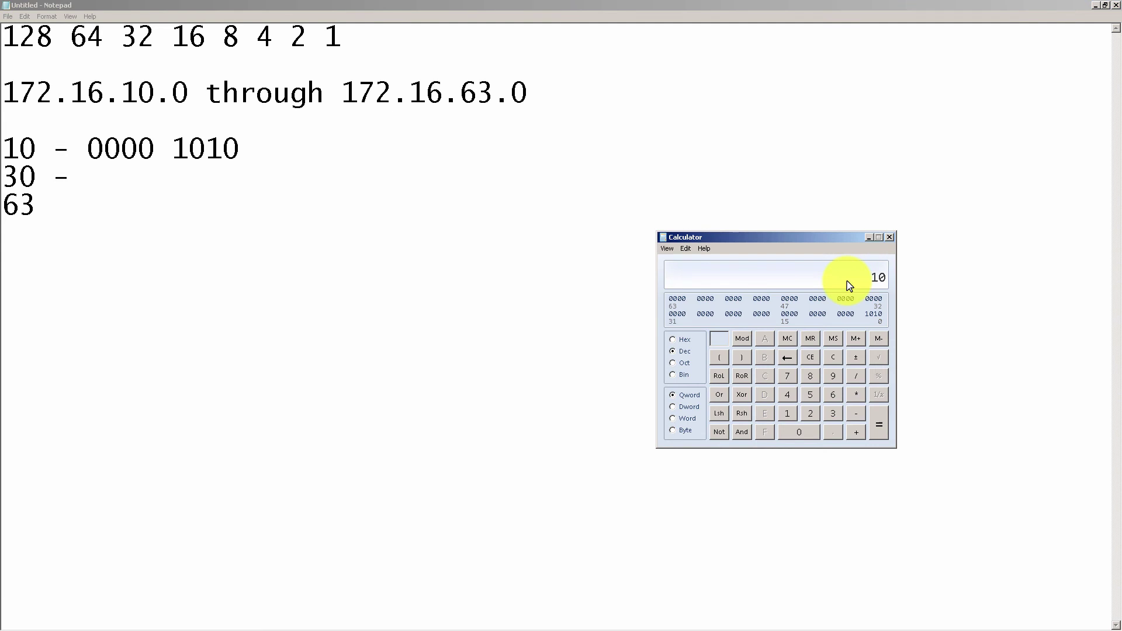
pyautogui.write('30')
pyautogui.press('F8')
pyautogui.hotkey('alt', 'Tab')
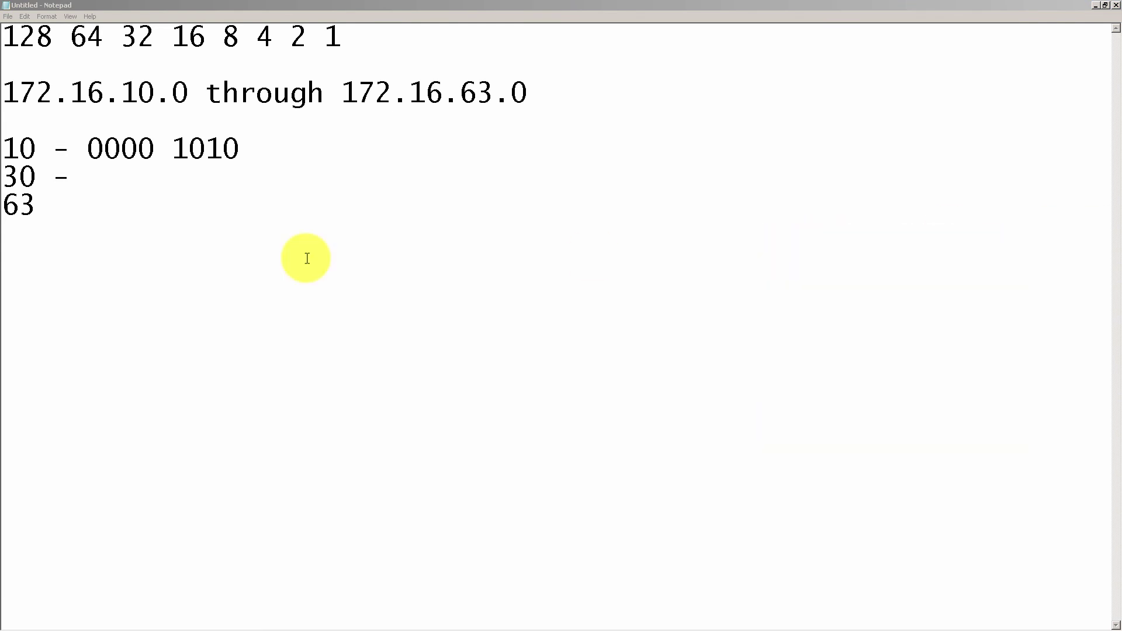
pyautogui.click(179, 176)
pyautogui.write('111')
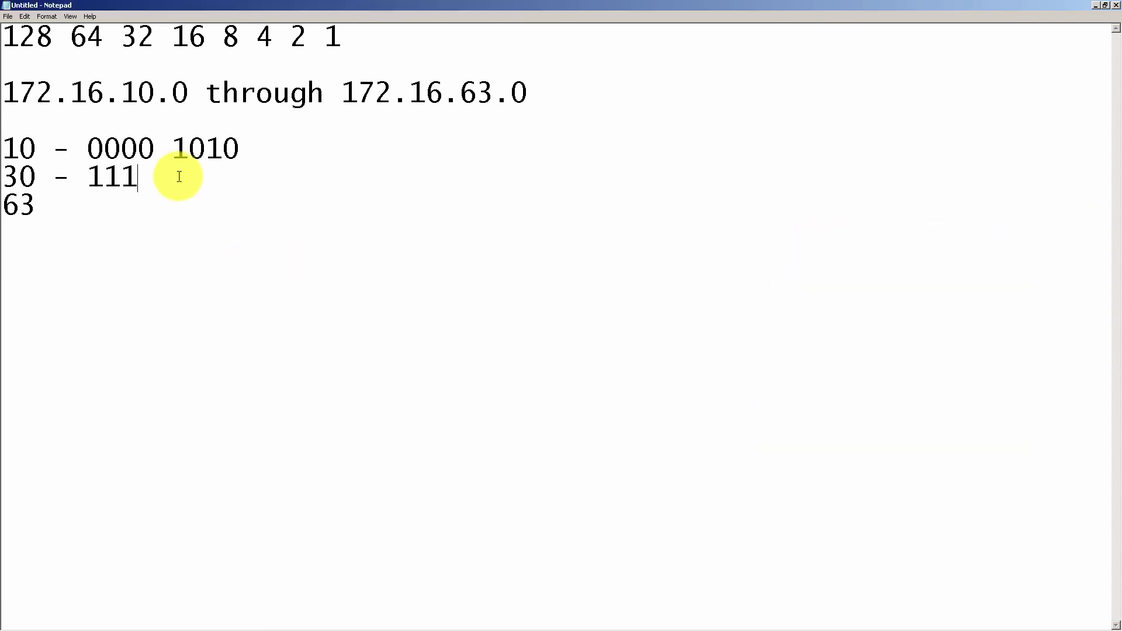
pyautogui.write('10')
pyautogui.press('Left')
pyautogui.press('Left')
pyautogui.press('Left')
pyautogui.press('Left')
pyautogui.write('0001')
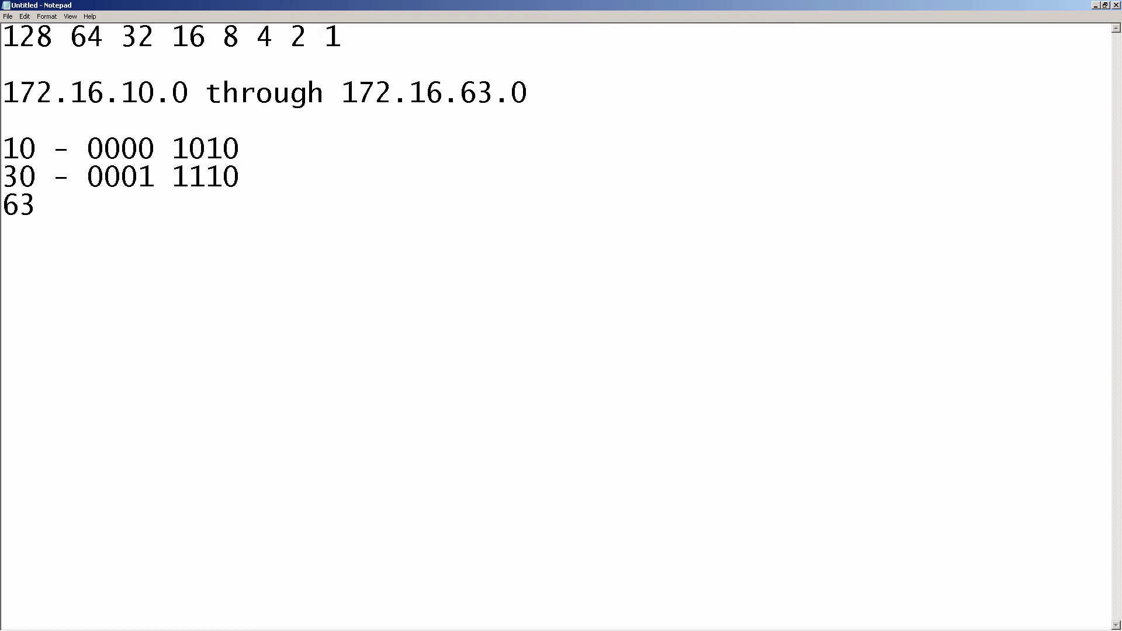
# - Convert 63 to binary and write '63 - 0011 1111' in the notes
pyautogui.hotkey('alt', 'Tab')
pyautogui.moveTo(827, 281); pyautogui.dragTo(799, 281)
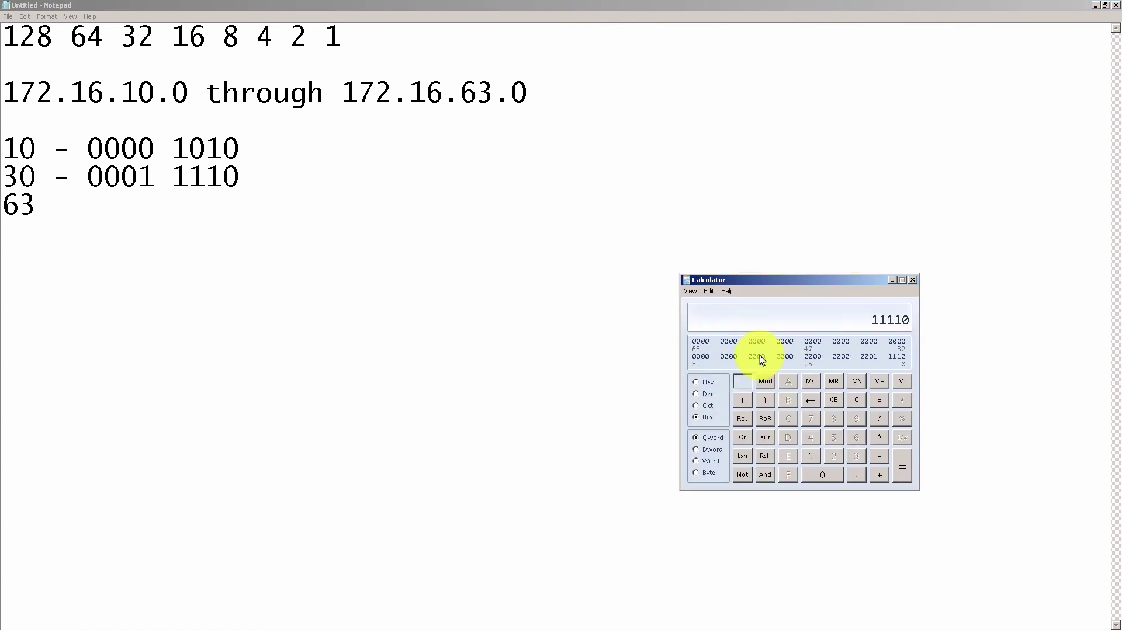
pyautogui.click(697, 393)
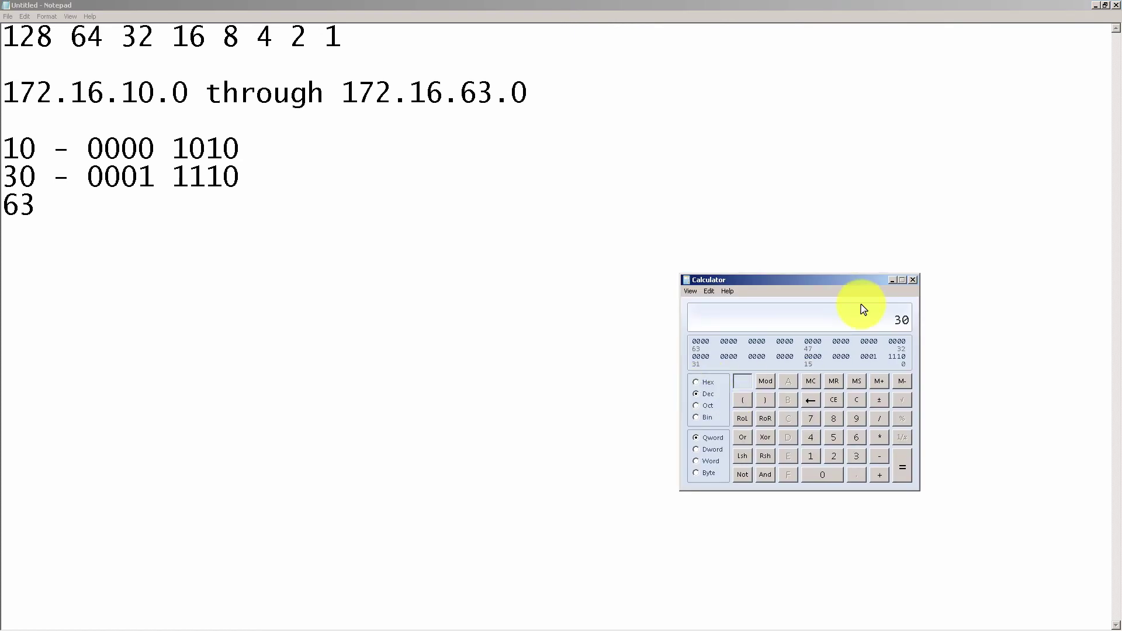
pyautogui.write('63')
pyautogui.press('F8')
pyautogui.hotkey('alt', 'Tab')
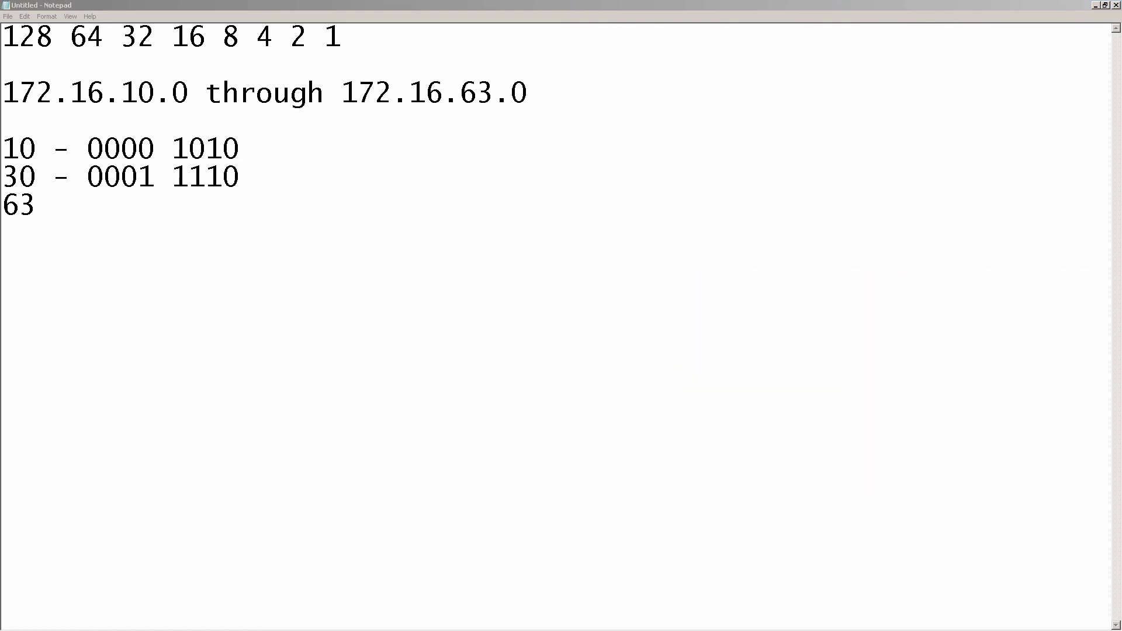
pyautogui.click(159, 209)
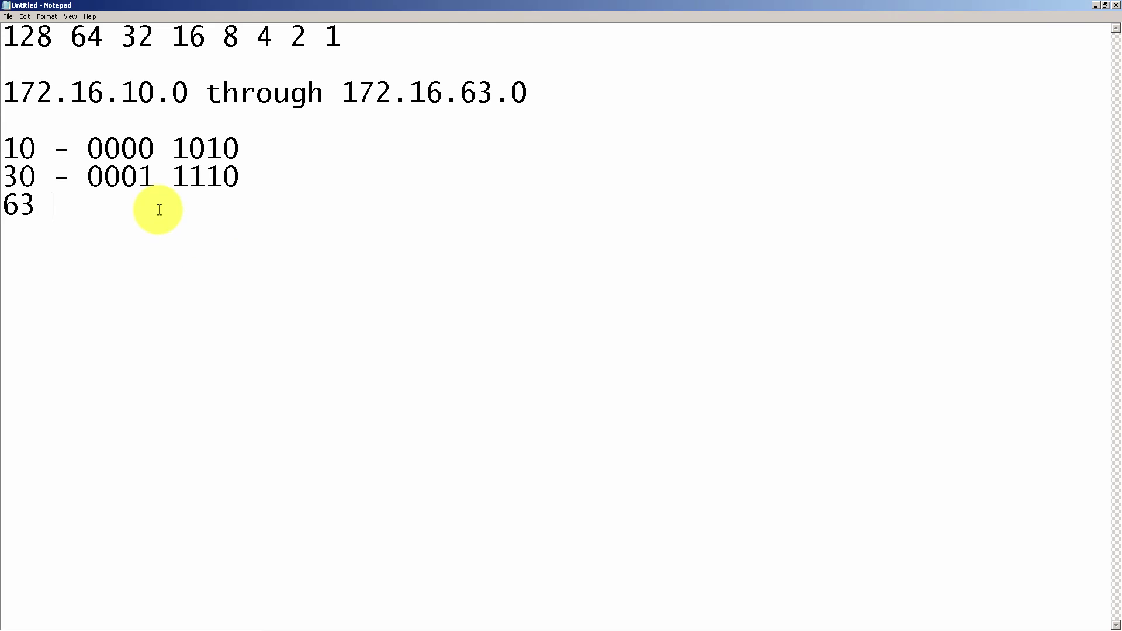
pyautogui.write('- 111111')
pyautogui.press('Left')
pyautogui.press('Left')
pyautogui.press('Left')
pyautogui.write('00')
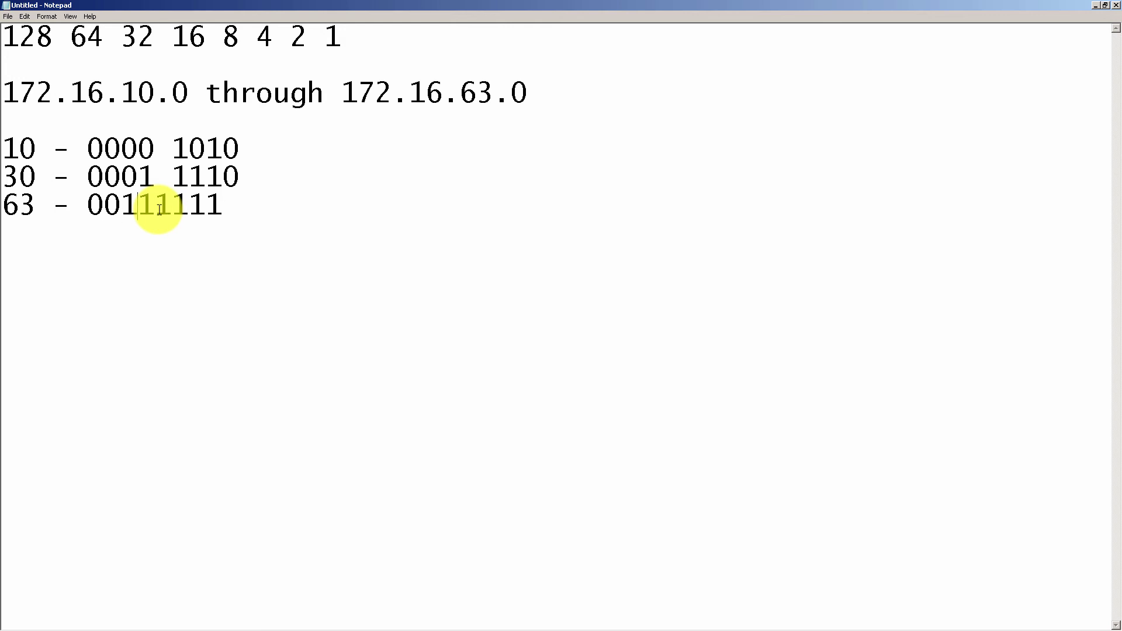
pyautogui.press('Right')
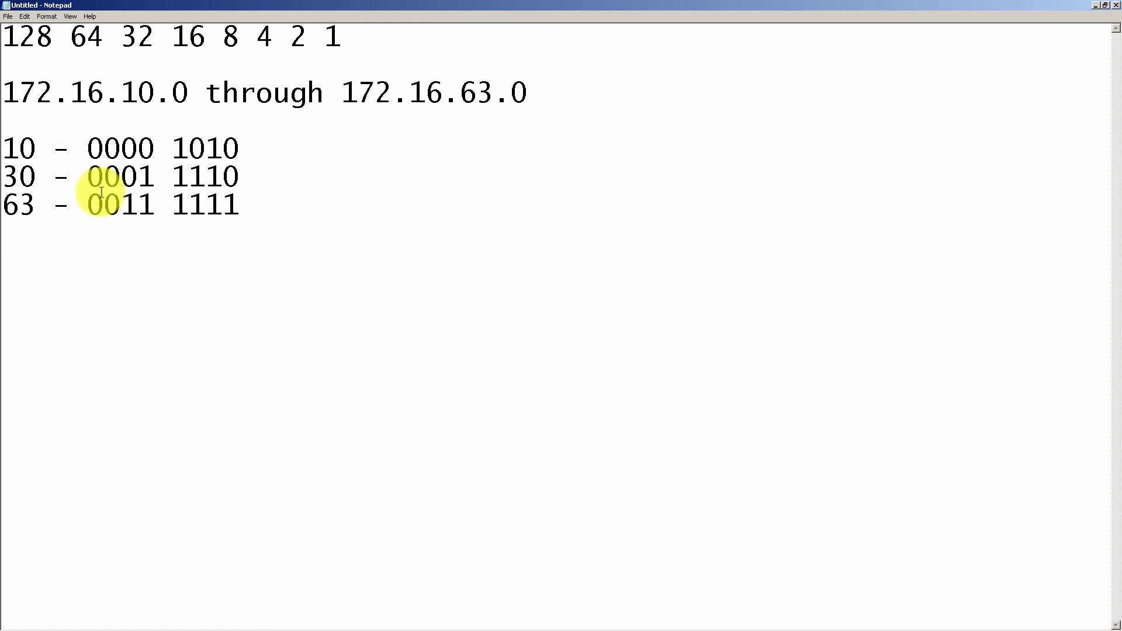
pyautogui.moveTo(88, 121)
pyautogui.mouseDown()
pyautogui.moveTo(55, 175)
pyautogui.moveTo(146, 243)
pyautogui.moveTo(118, 244)
pyautogui.mouseUp()
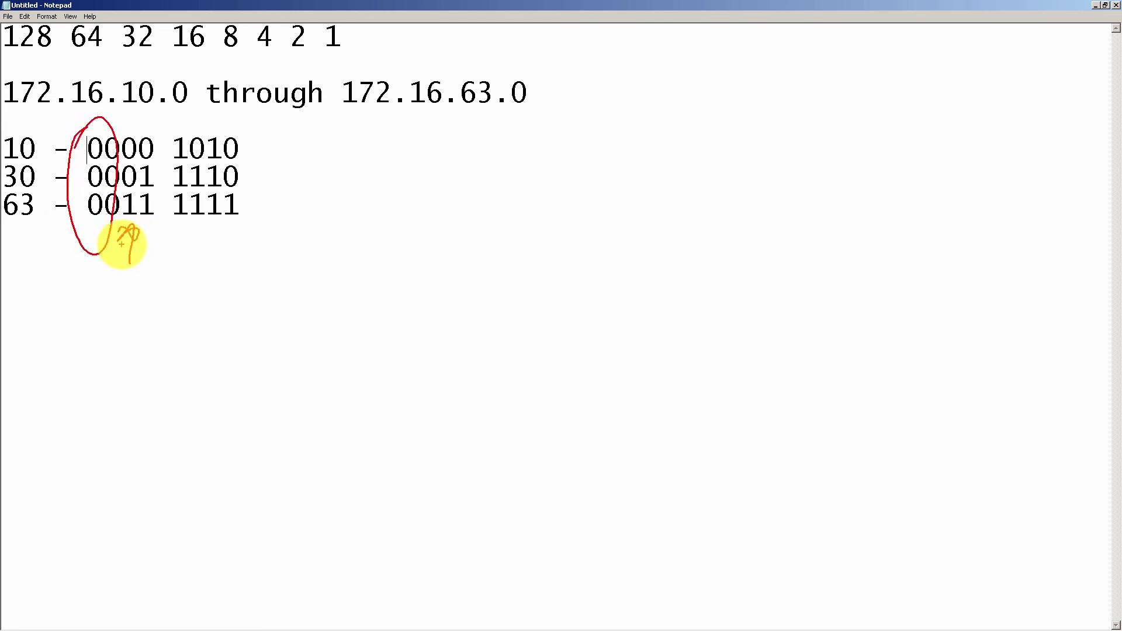
pyautogui.press('e')
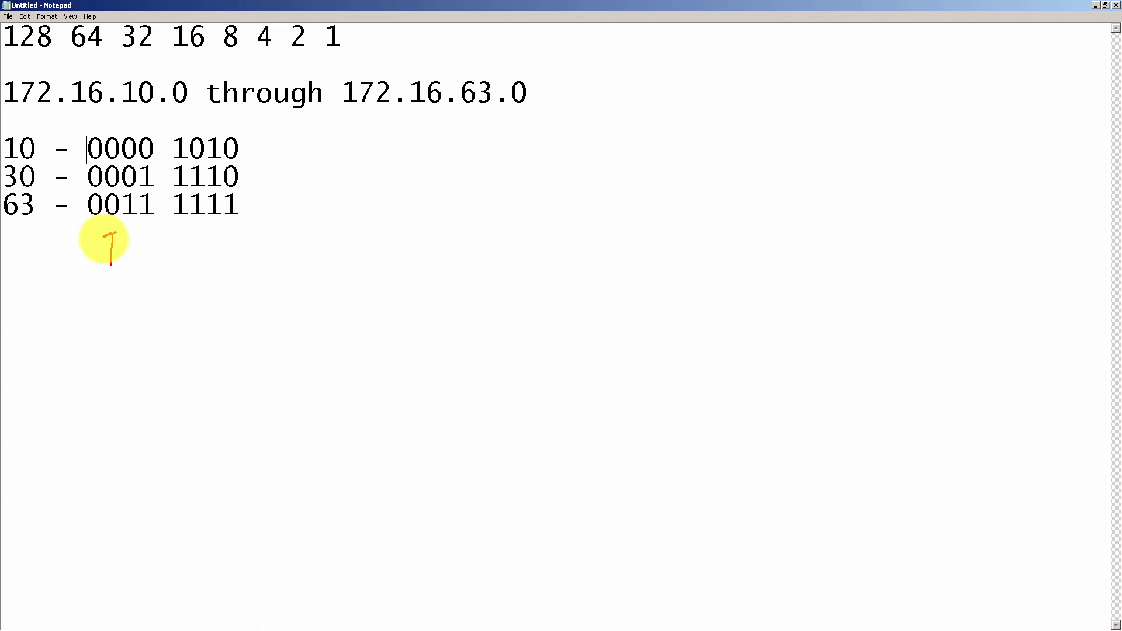
pyautogui.moveTo(104, 239); pyautogui.dragTo(105, 240)
pyautogui.moveTo(110, 240); pyautogui.dragTo(63, 165)
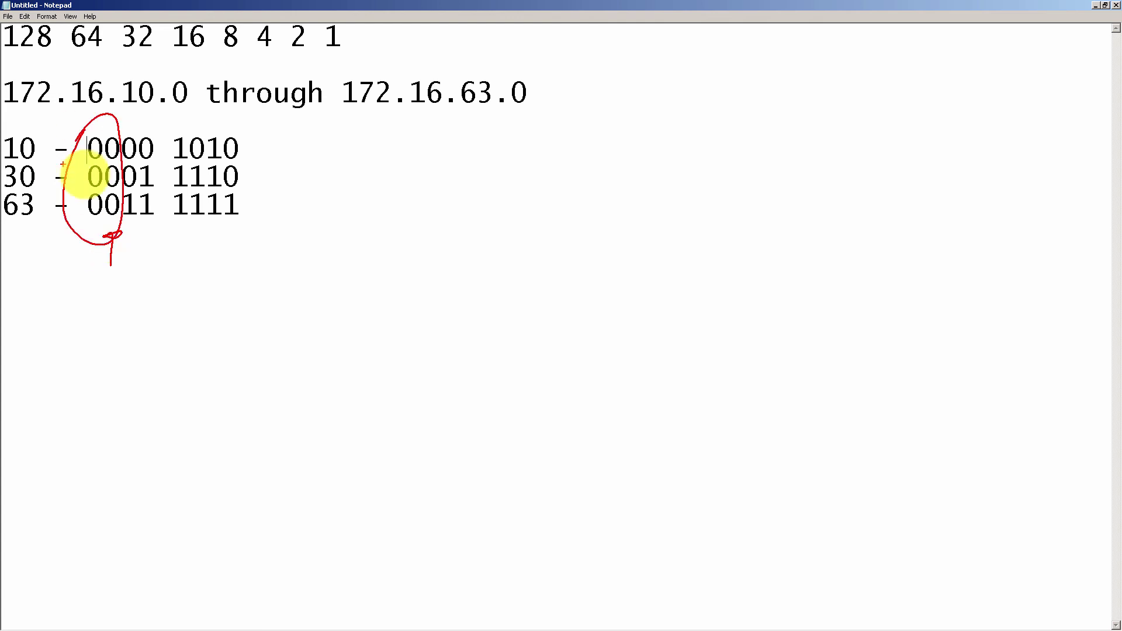
pyautogui.moveTo(32, 51); pyautogui.dragTo(82, 74)
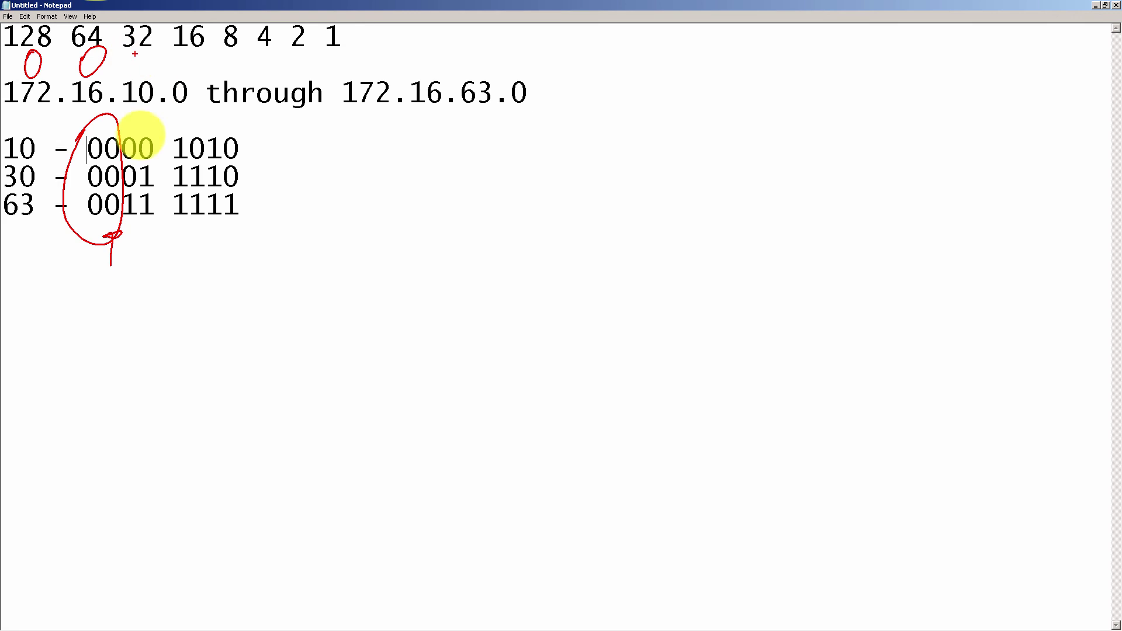
pyautogui.rightClick(329, 248)
pyautogui.click(82, 240)
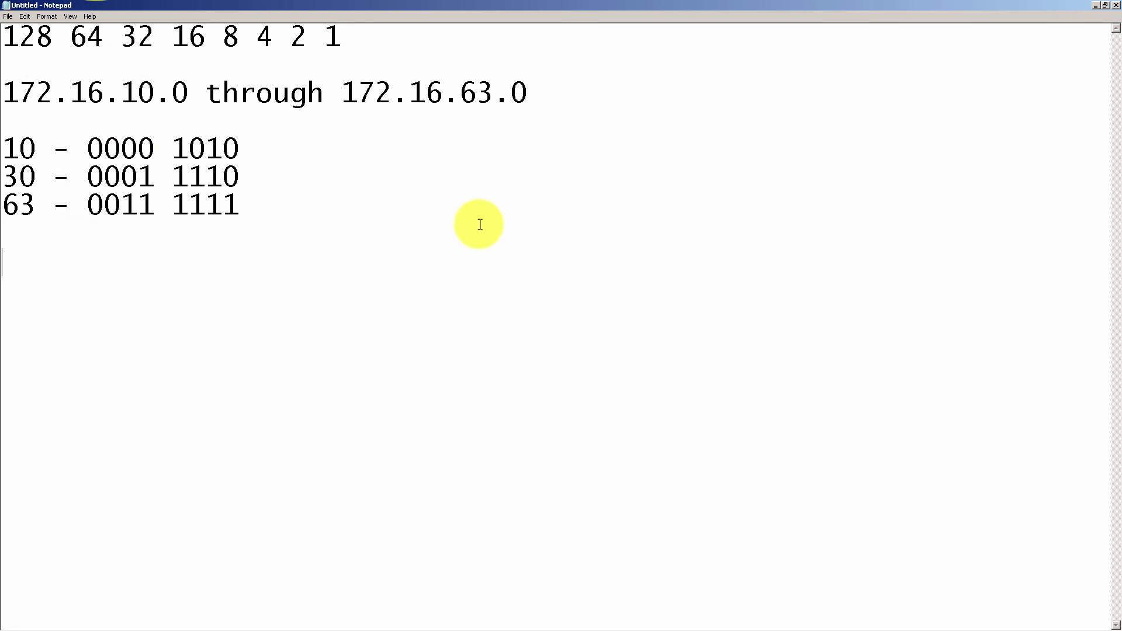
# - Type the summary 172.16.0.0 /18 and mark the shared bits with temporary pen annotations
pyautogui.write('172.16')
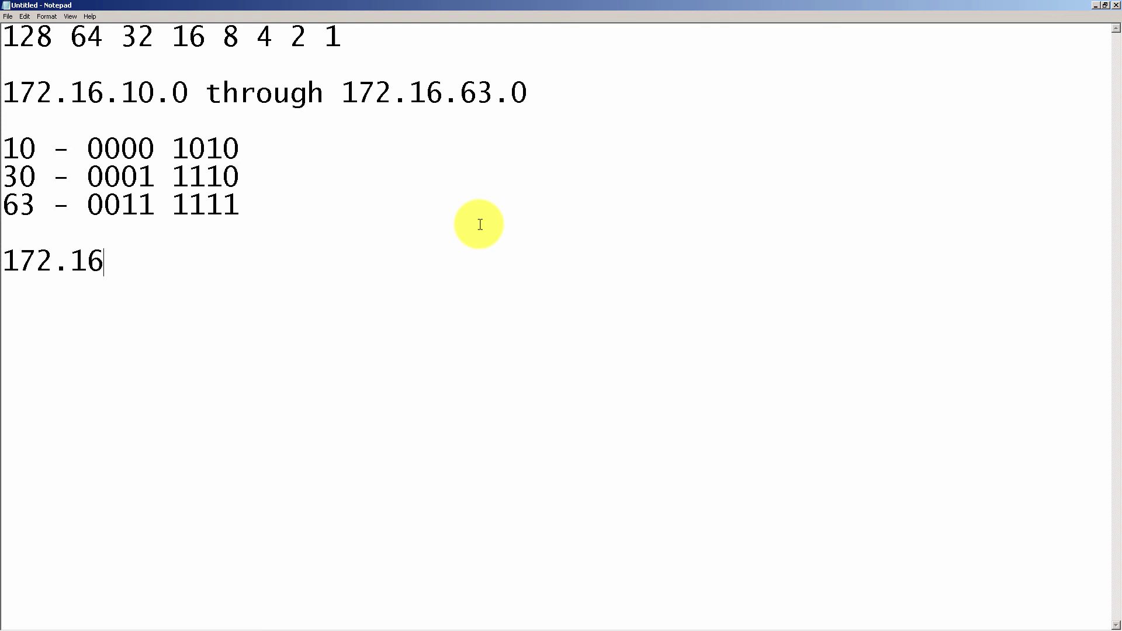
pyautogui.write('.0.0 /18')
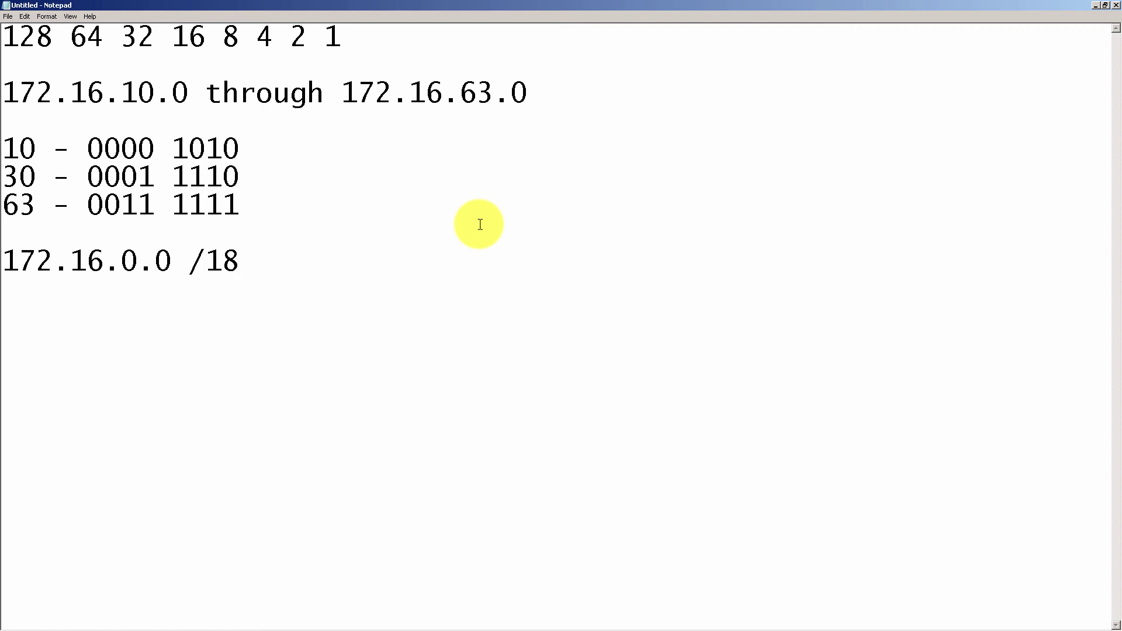
pyautogui.hotkey('ctrl', '2')
pyautogui.moveTo(36, 75)
pyautogui.mouseDown()
pyautogui.moveTo(32, 51)
pyautogui.moveTo(26, 59)
pyautogui.moveTo(72, 59)
pyautogui.mouseUp()
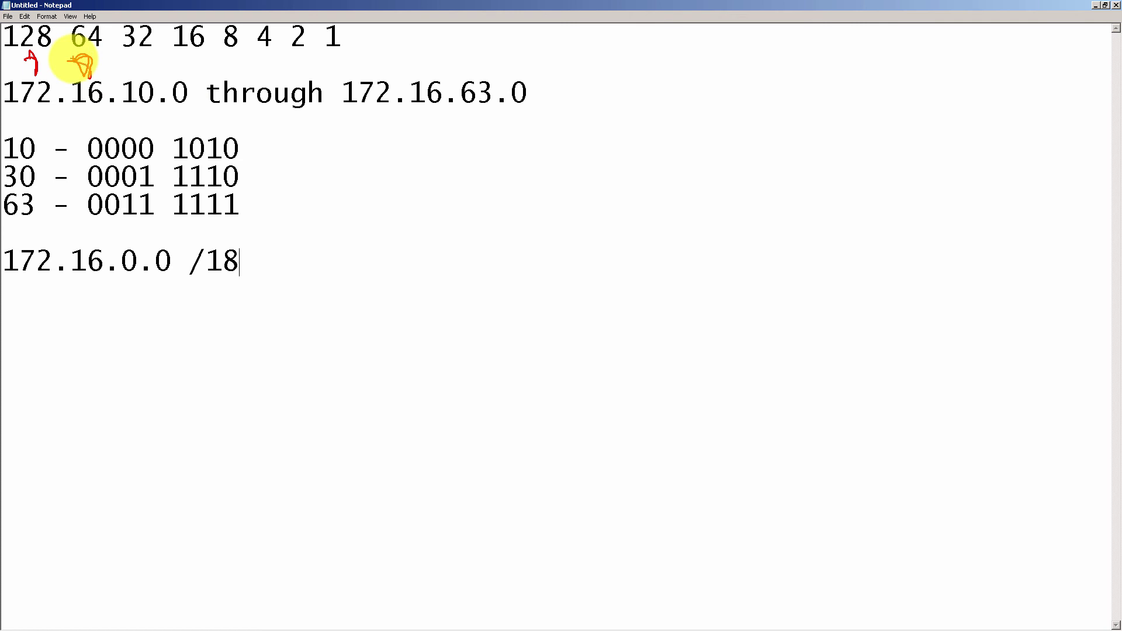
pyautogui.moveTo(99, 123)
pyautogui.mouseDown()
pyautogui.moveTo(79, 249)
pyautogui.moveTo(109, 196)
pyautogui.mouseUp()
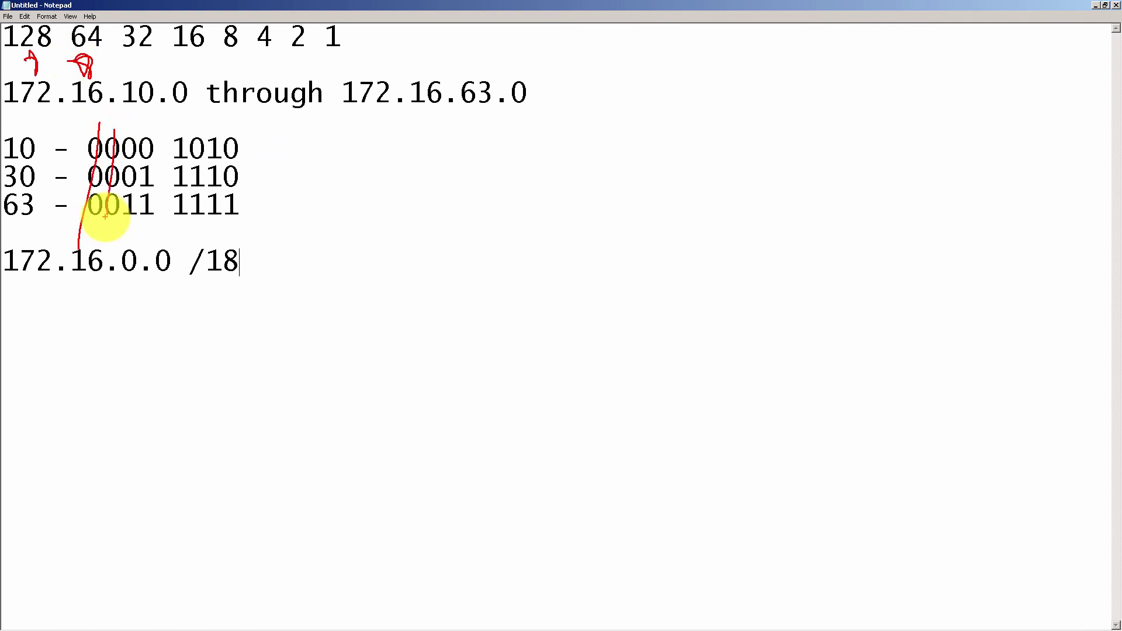
pyautogui.press('Escape')
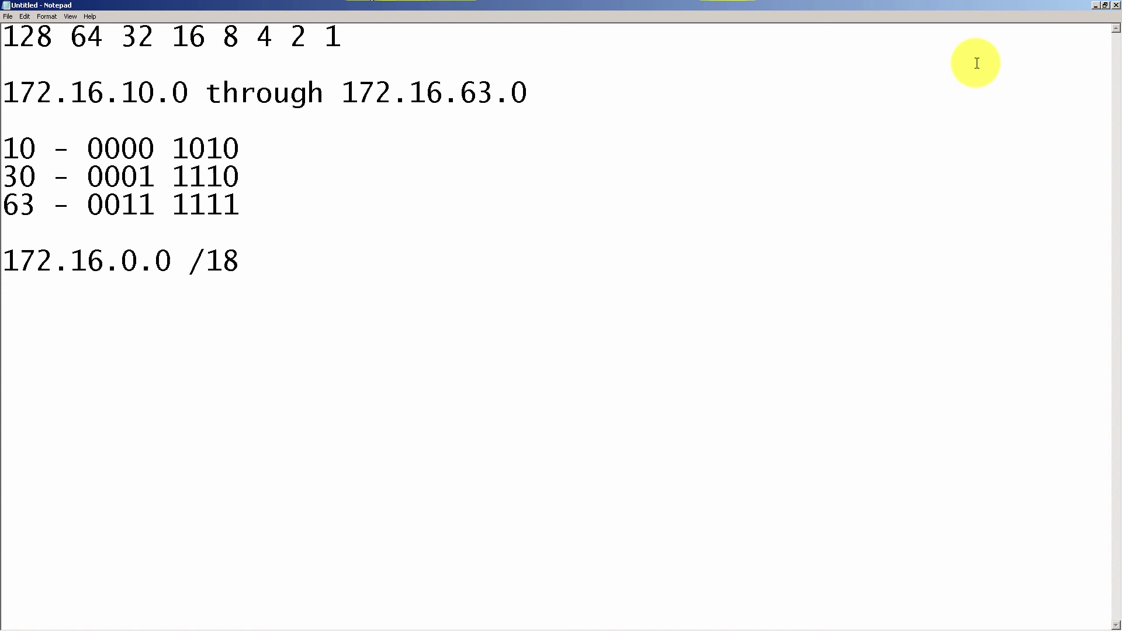
# - Minimize Notepad and move the R2 and R3 consoles off the topology
pyautogui.click(1095, 5)
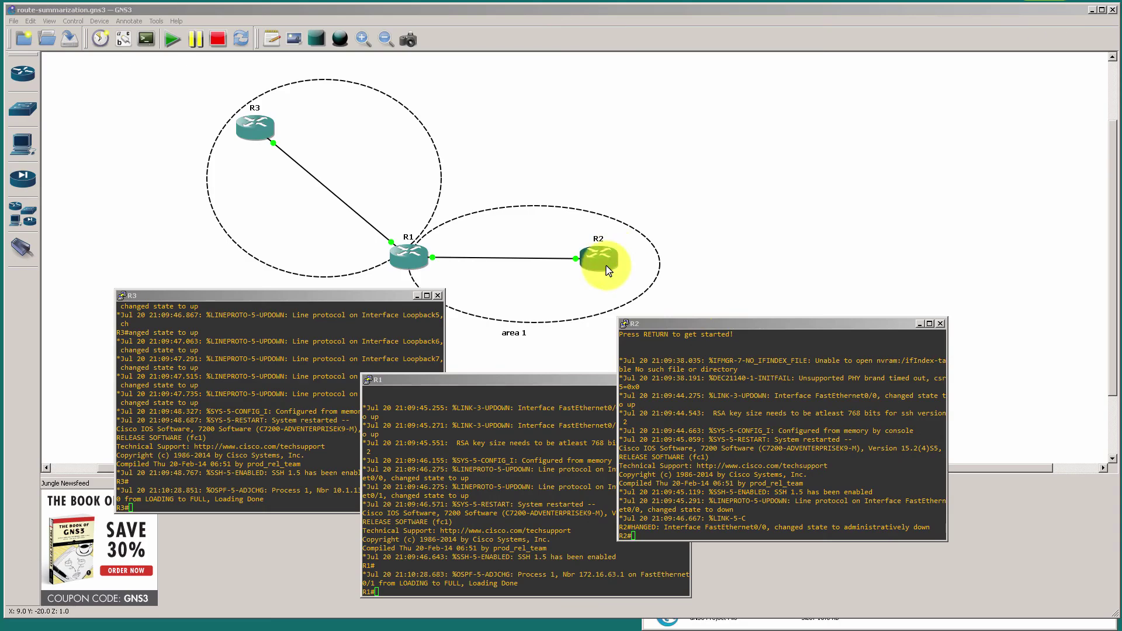
pyautogui.moveTo(709, 325); pyautogui.dragTo(828, 175)
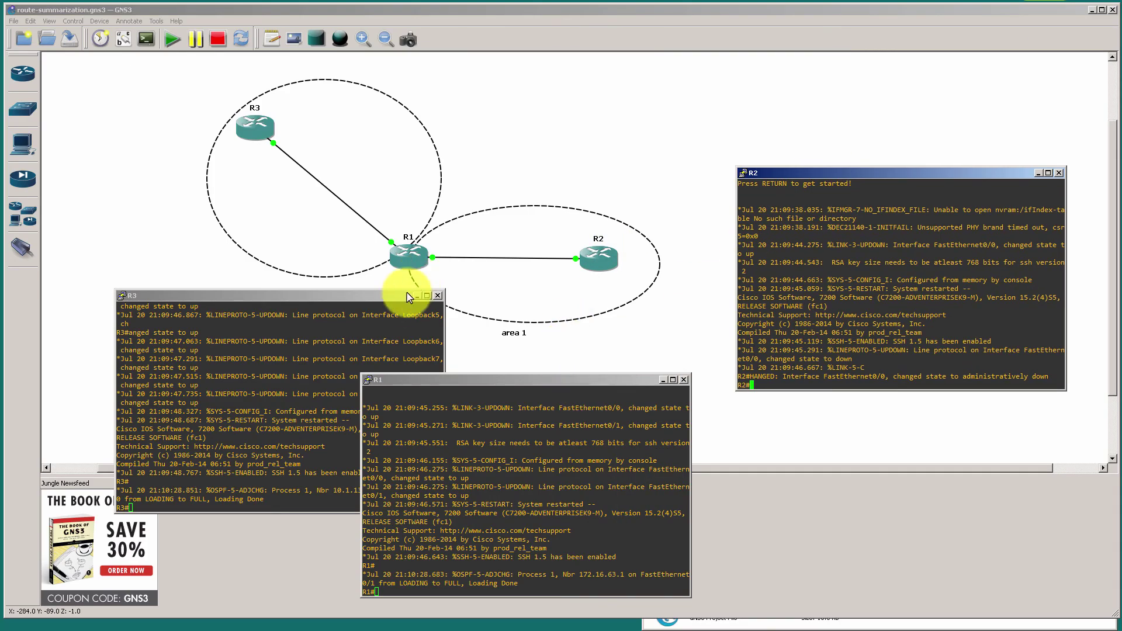
pyautogui.moveTo(407, 296); pyautogui.dragTo(345, 366)
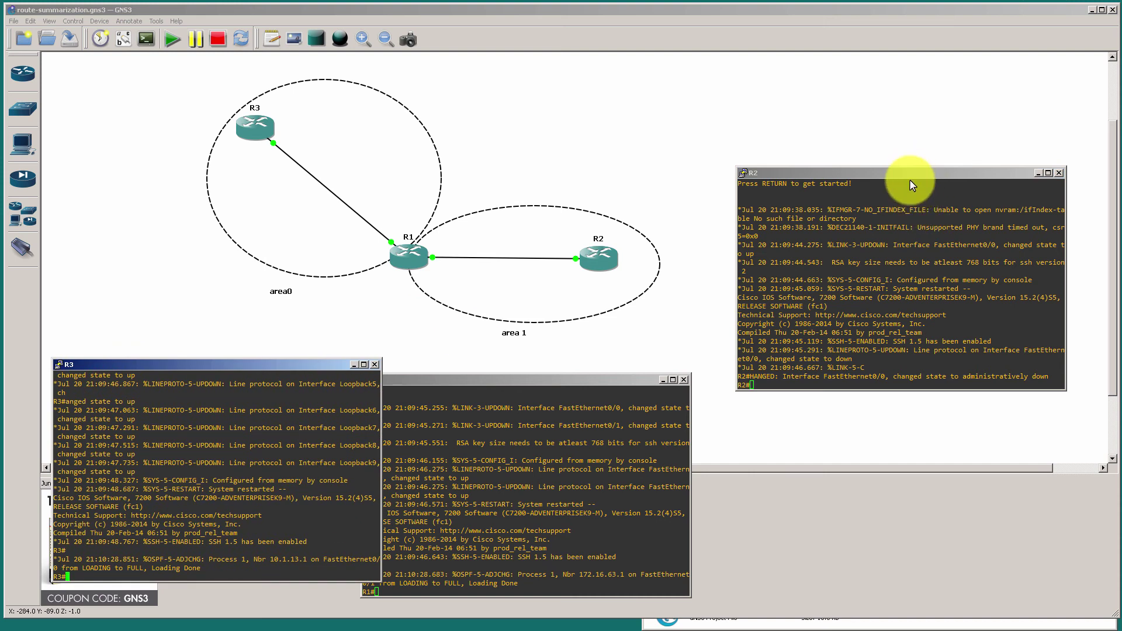
pyautogui.moveTo(912, 185); pyautogui.dragTo(917, 301)
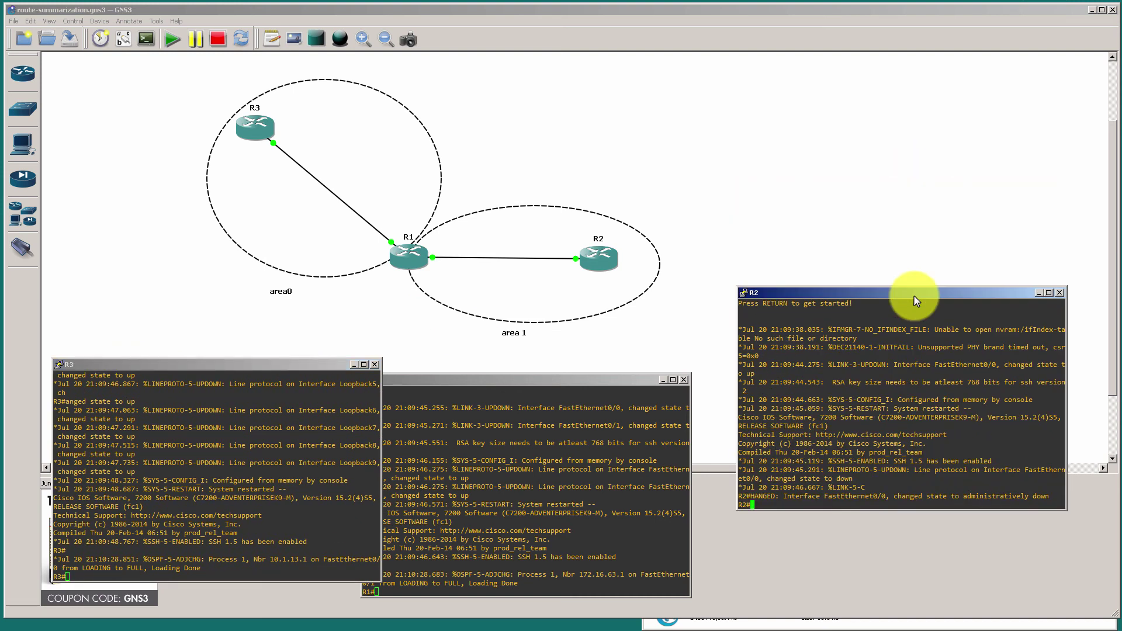
# - Annotate the topology with OSPF, Loopback, Summary and show ip route notes, then clear them
pyautogui.moveTo(484, 103)
pyautogui.mouseDown()
pyautogui.moveTo(488, 123)
pyautogui.moveTo(514, 110)
pyautogui.moveTo(530, 119)
pyautogui.mouseUp()
pyautogui.moveTo(530, 102); pyautogui.dragTo(542, 100)
pyautogui.moveTo(531, 88); pyautogui.dragTo(548, 83)
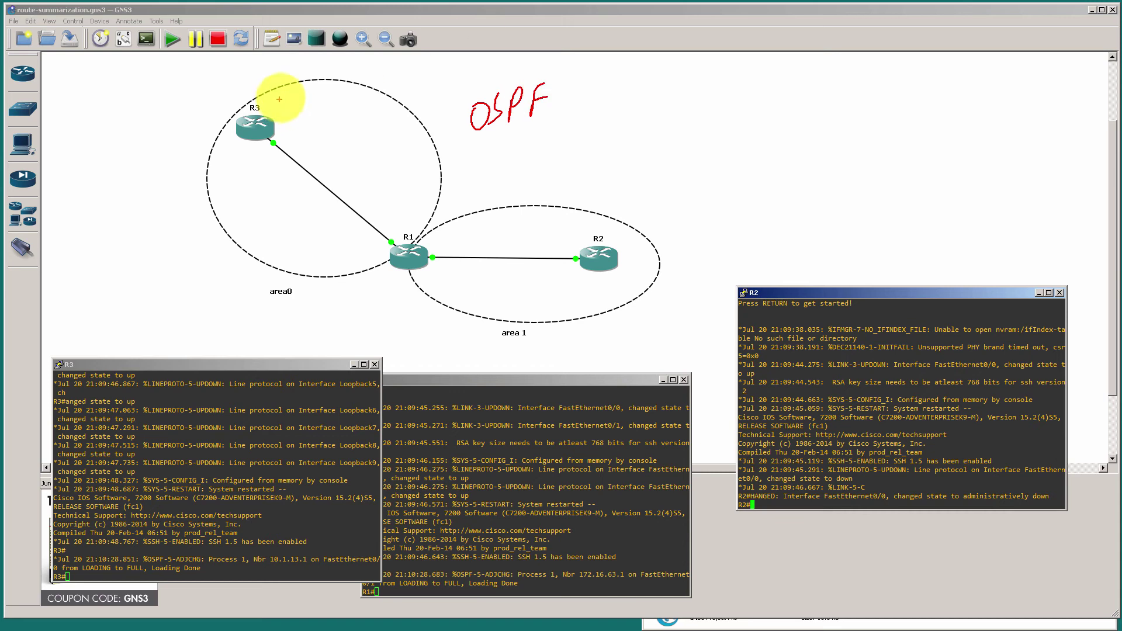
pyautogui.moveTo(281, 94)
pyautogui.mouseDown()
pyautogui.moveTo(286, 119)
pyautogui.moveTo(298, 101)
pyautogui.mouseUp()
pyautogui.moveTo(304, 98)
pyautogui.mouseDown()
pyautogui.moveTo(301, 124)
pyautogui.moveTo(305, 109)
pyautogui.moveTo(351, 109)
pyautogui.moveTo(383, 89)
pyautogui.mouseUp()
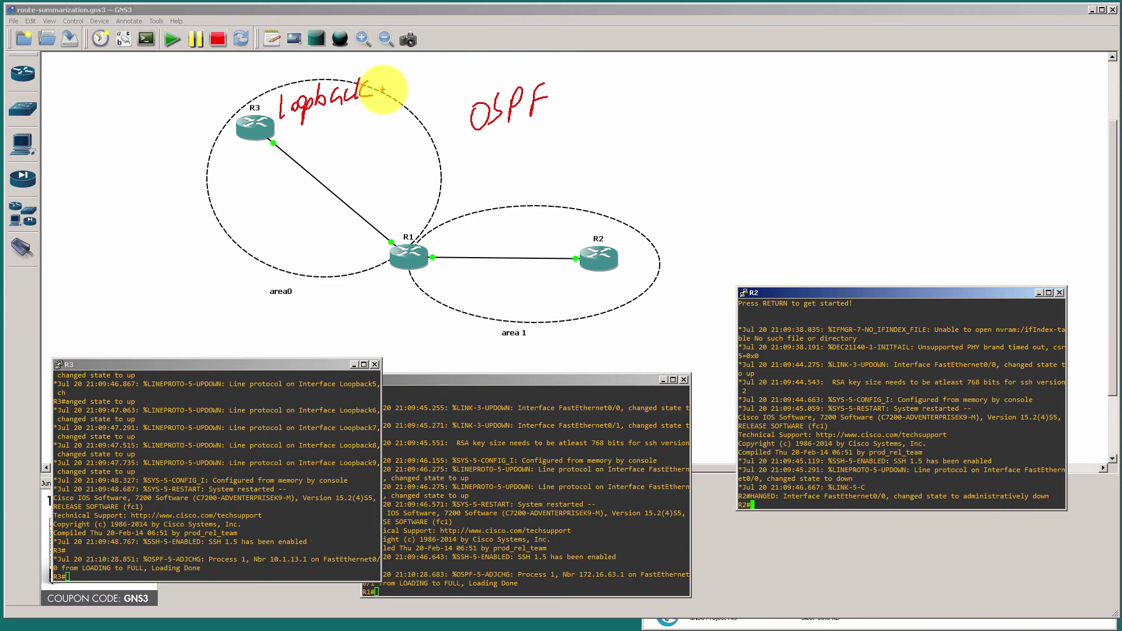
pyautogui.moveTo(509, 359)
pyautogui.mouseDown()
pyautogui.moveTo(514, 325)
pyautogui.moveTo(508, 342)
pyautogui.mouseUp()
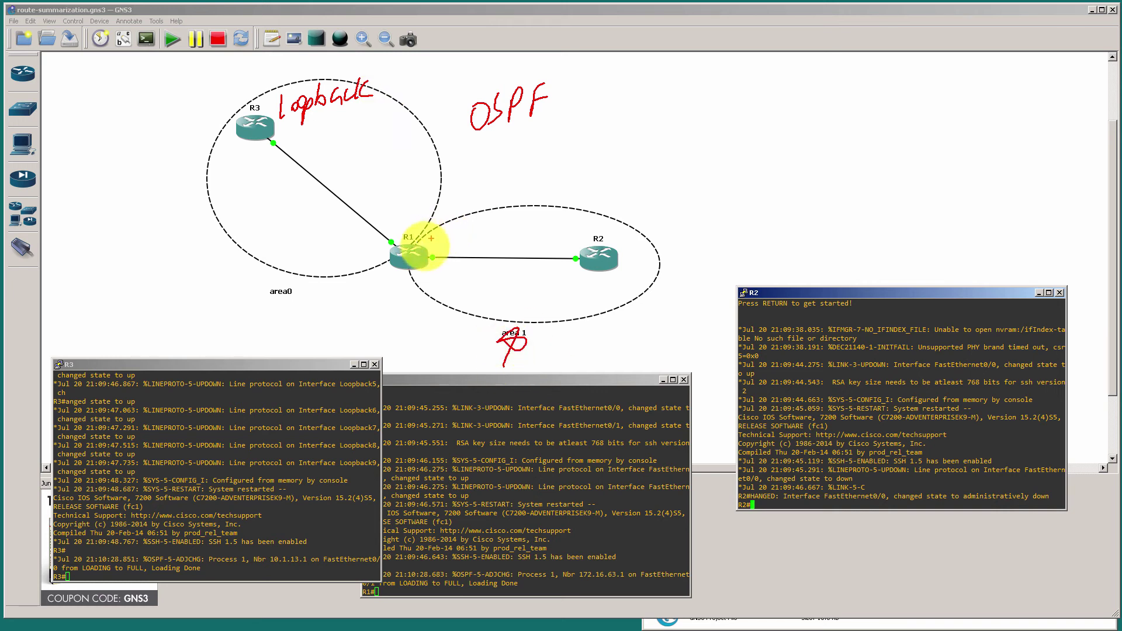
pyautogui.moveTo(422, 247); pyautogui.dragTo(559, 223)
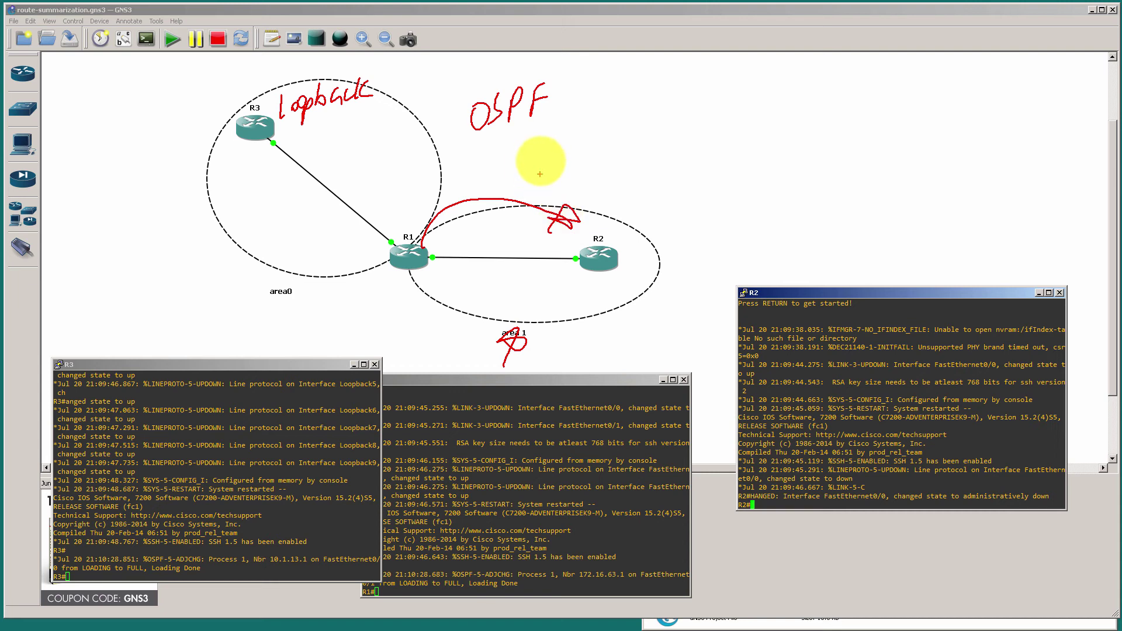
pyautogui.moveTo(533, 163)
pyautogui.mouseDown()
pyautogui.moveTo(601, 181)
pyautogui.moveTo(634, 152)
pyautogui.moveTo(617, 163)
pyautogui.moveTo(641, 156)
pyautogui.moveTo(646, 190)
pyautogui.mouseUp()
pyautogui.moveTo(595, 280)
pyautogui.mouseDown()
pyautogui.moveTo(633, 249)
pyautogui.moveTo(586, 225)
pyautogui.mouseUp()
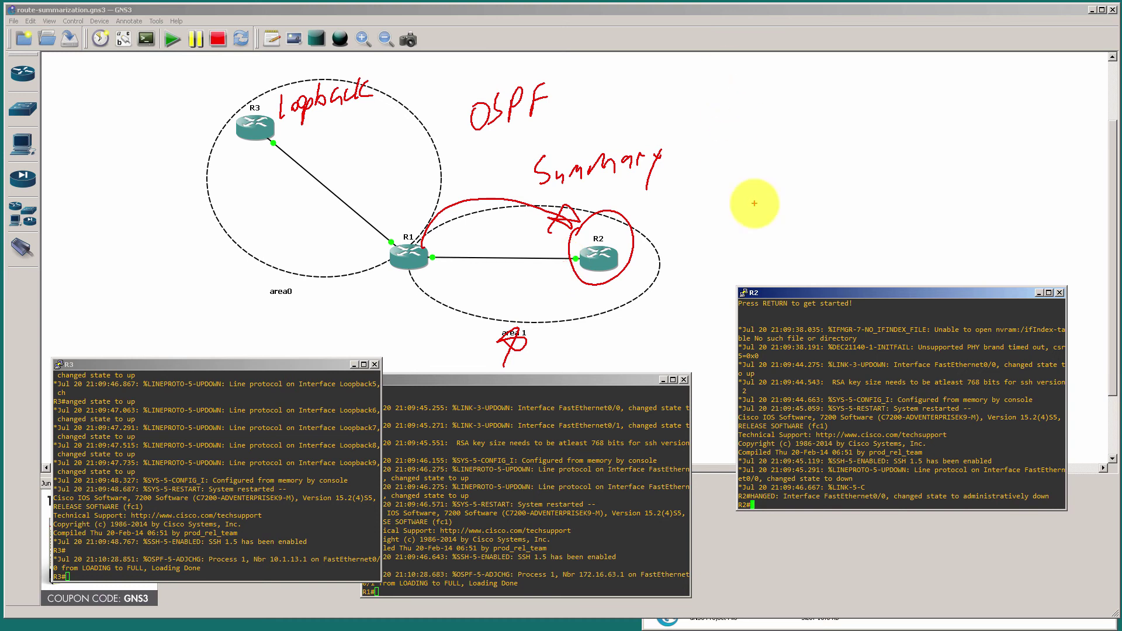
pyautogui.moveTo(718, 94)
pyautogui.mouseDown()
pyautogui.moveTo(737, 120)
pyautogui.moveTo(824, 98)
pyautogui.moveTo(929, 98)
pyautogui.moveTo(934, 111)
pyautogui.mouseUp()
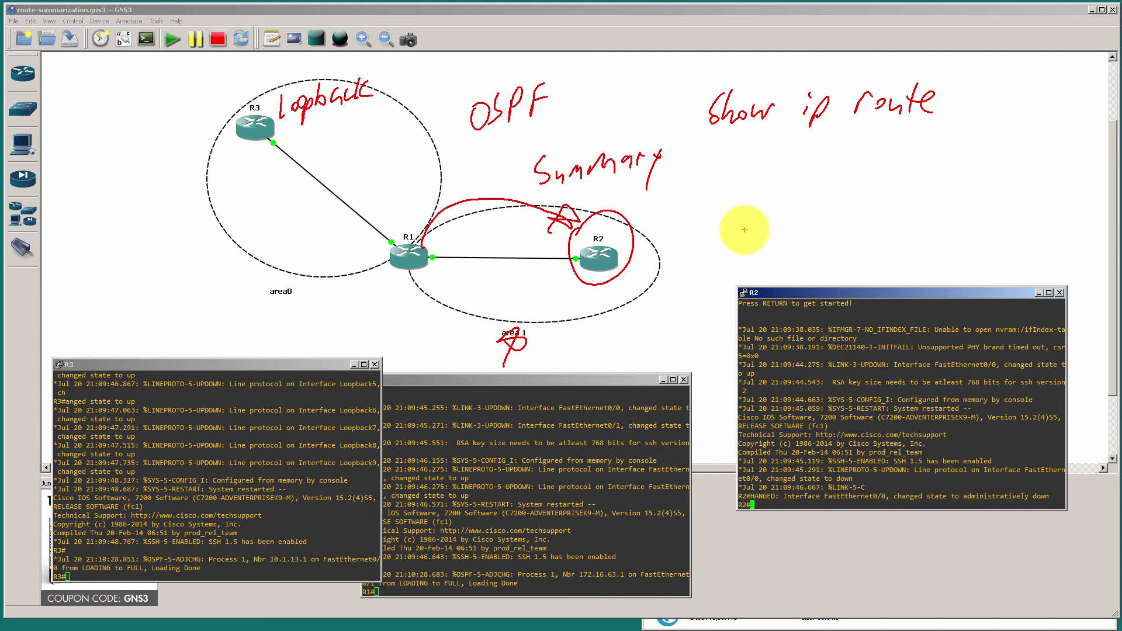
pyautogui.press('Escape')
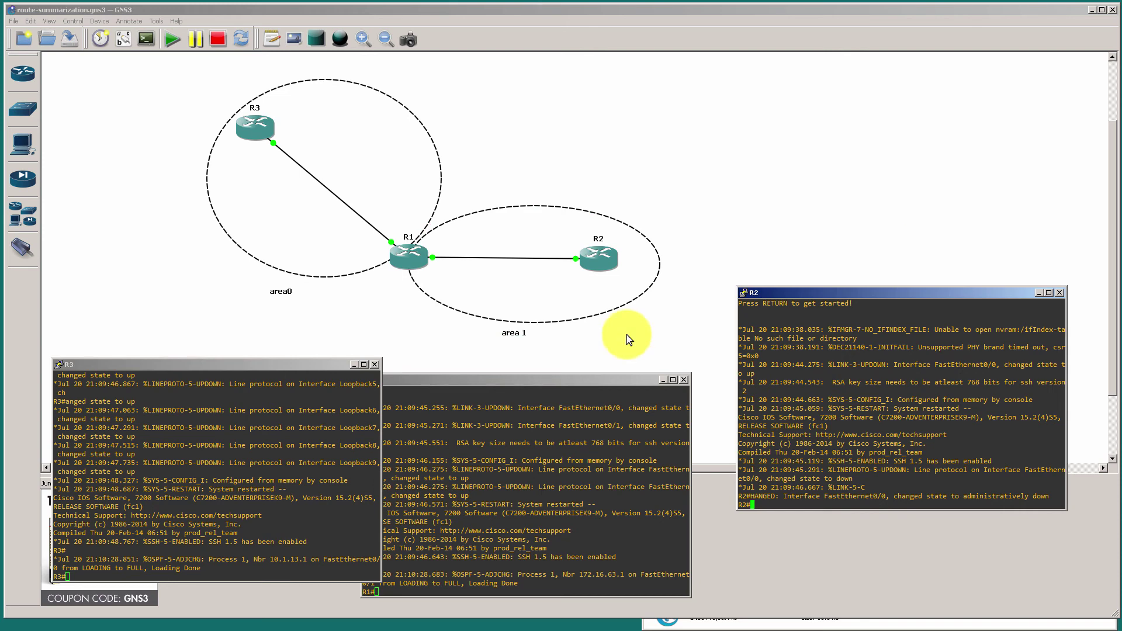
# - Run a broadcast ping to 255.255.255.255 from R1's console
pyautogui.click(620, 380)
pyautogui.moveTo(639, 380); pyautogui.dragTo(687, 206)
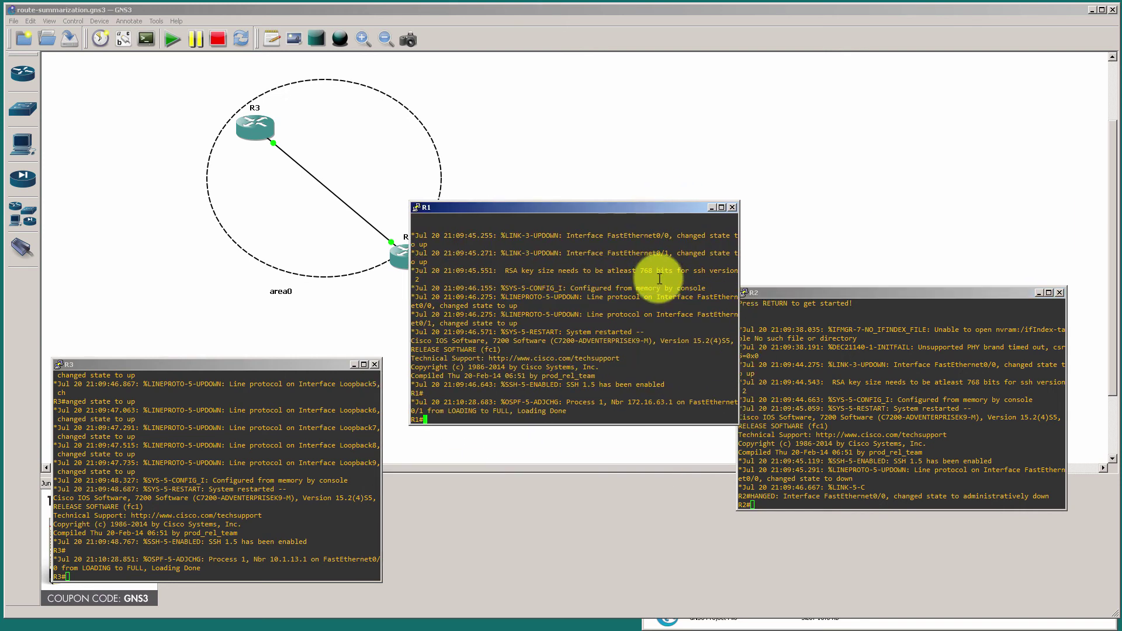
pyautogui.write('ping 255.255.255.255')
pyautogui.press('Return')
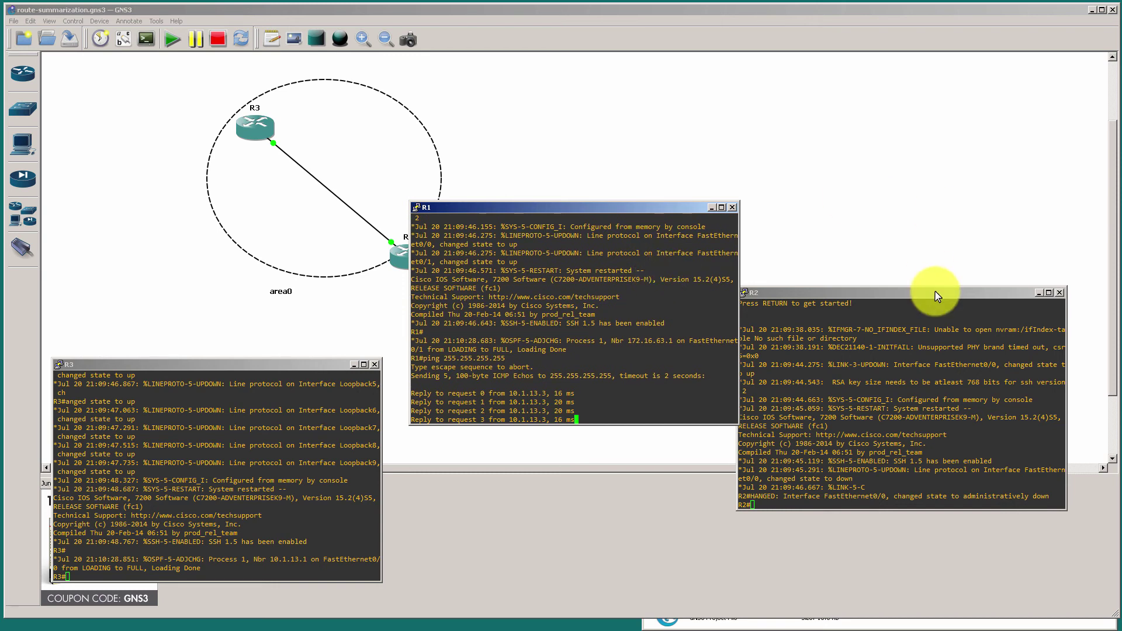
# - Move R2's console and list its interface status with show ip int br
pyautogui.moveTo(937, 297); pyautogui.dragTo(957, 149)
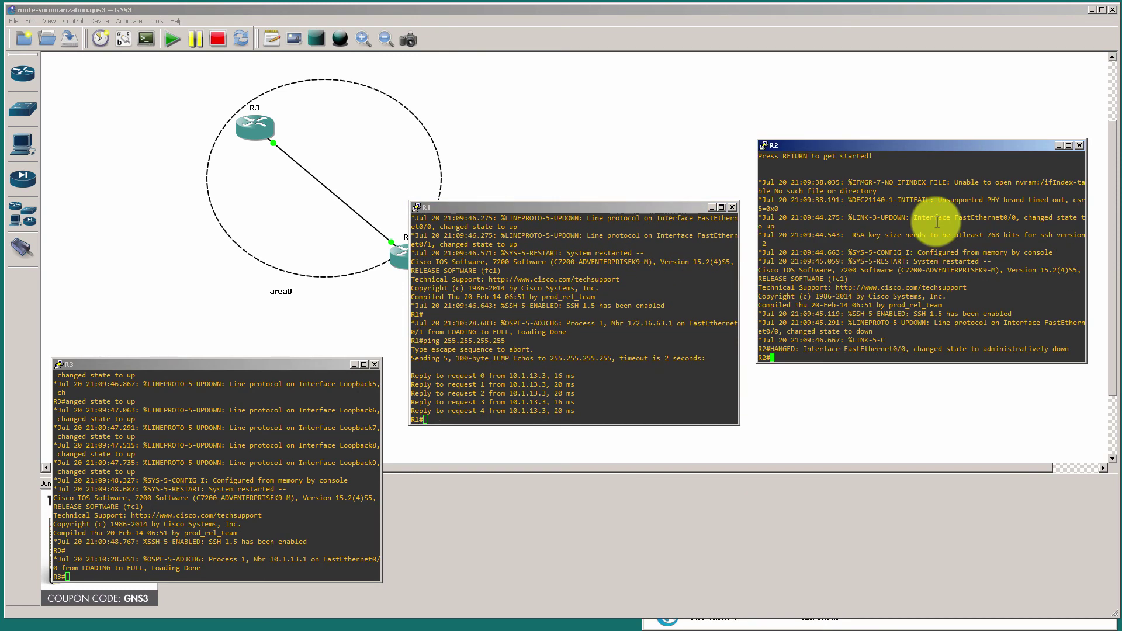
pyautogui.write('show ip int br')
pyautogui.press('Return')
# - Give R2's FastEthernet0/0 address 10.1.12.2 255.255.255.0 and enable it with no shut
pyautogui.write('conf t')
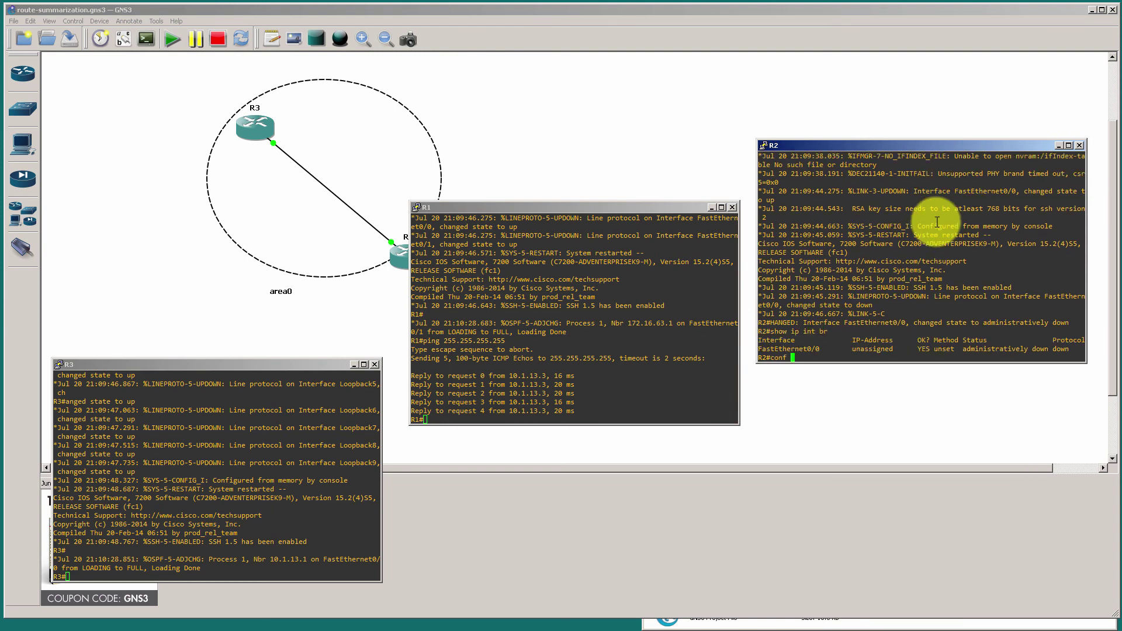
pyautogui.press('Return')
pyautogui.write('int fast 0/0')
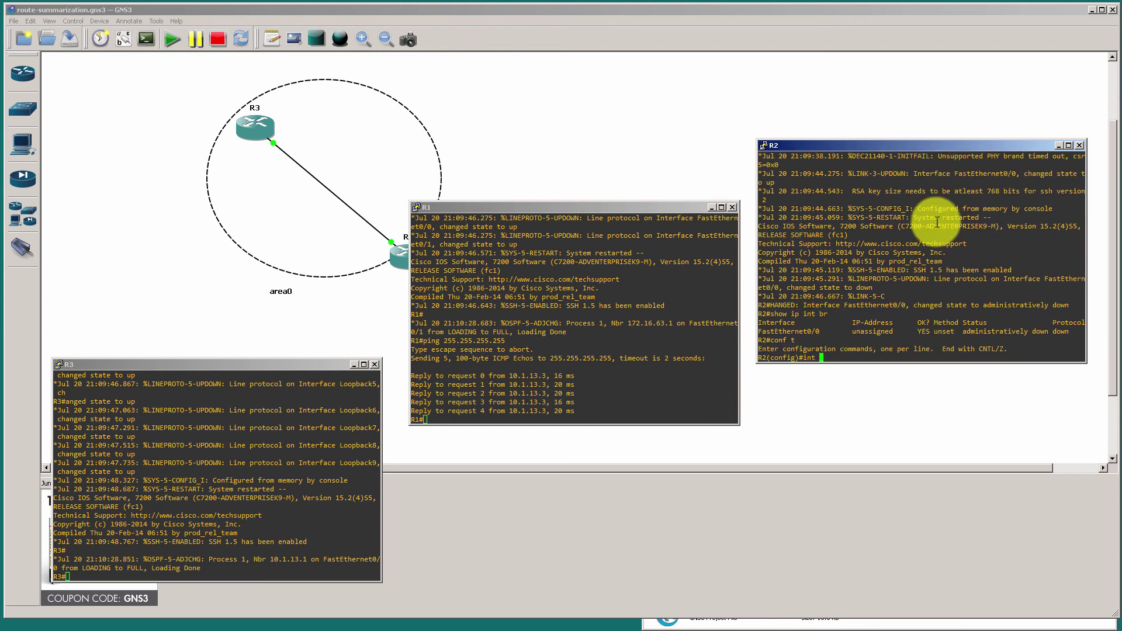
pyautogui.press('Return')
pyautogui.write('ip add')
pyautogui.press('Tab')
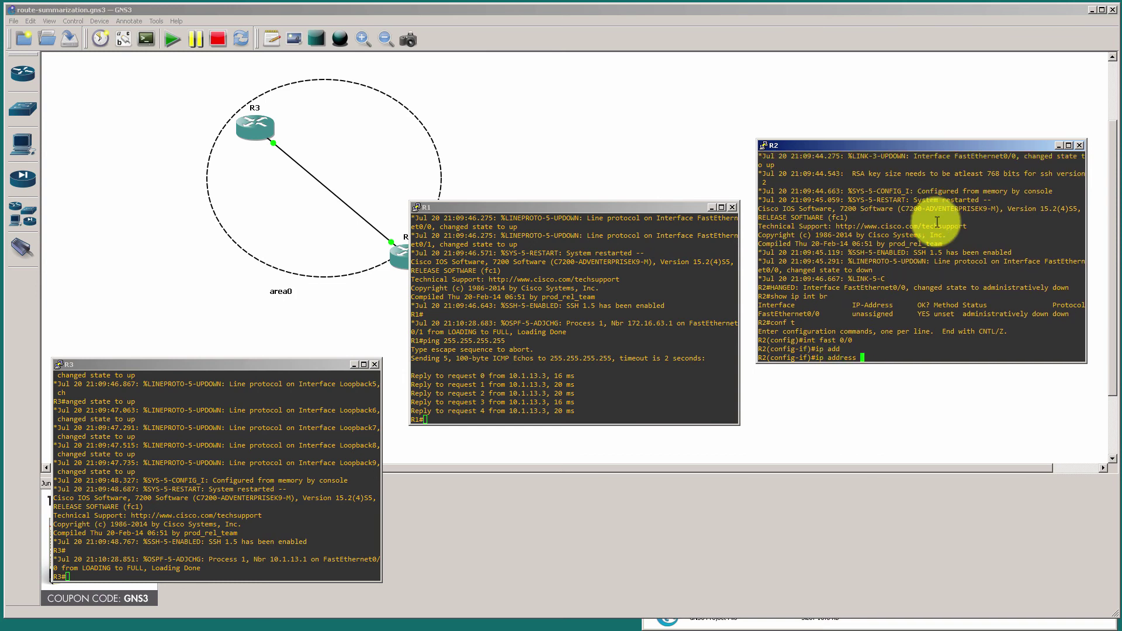
pyautogui.write('10.1.12.2 255.255.255.0')
pyautogui.press('Return')
pyautogui.write('no shut')
pyautogui.press('Return')
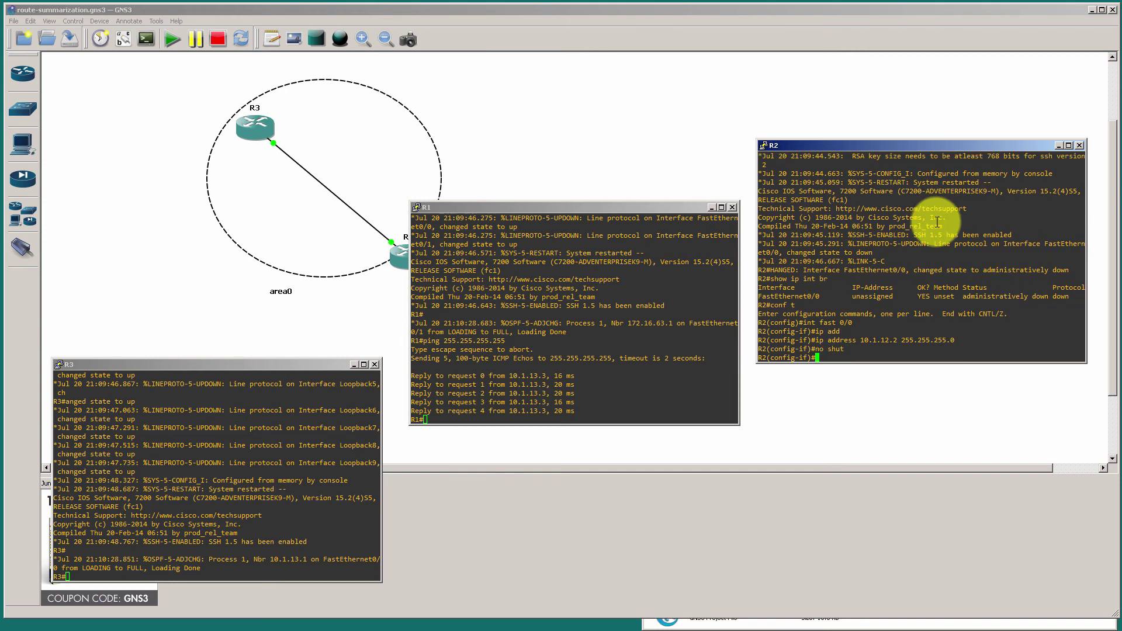
pyautogui.write('end')
pyautogui.press('Return')
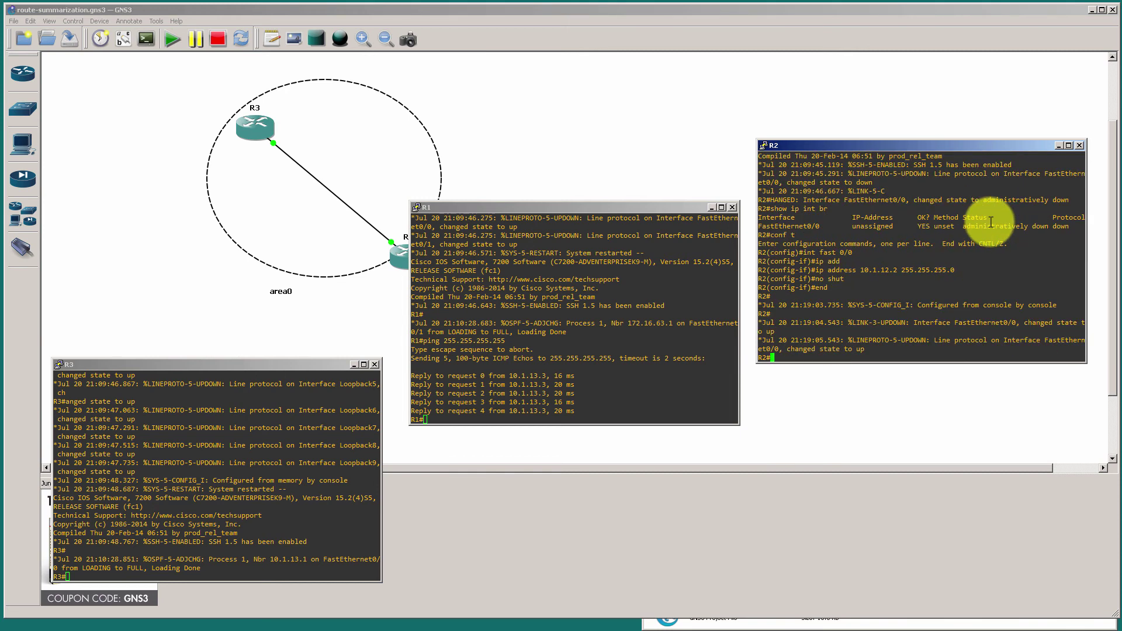
# - Rerun R1's broadcast ping, now answered by 10.1.12.2
pyautogui.click(668, 258)
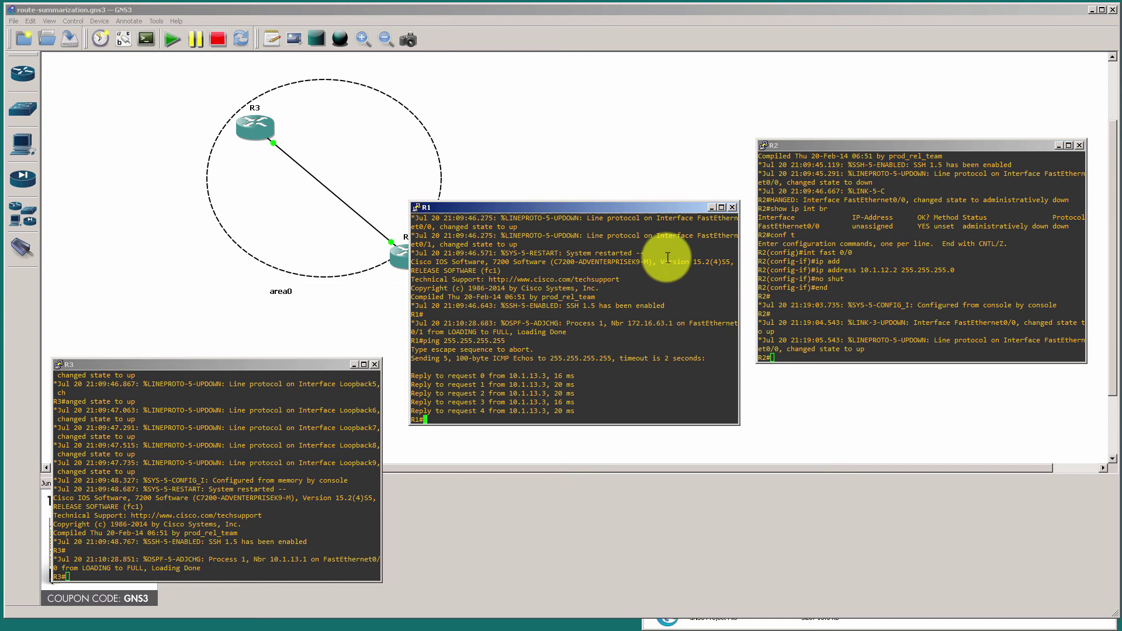
pyautogui.press('Up')
pyautogui.press('Return')
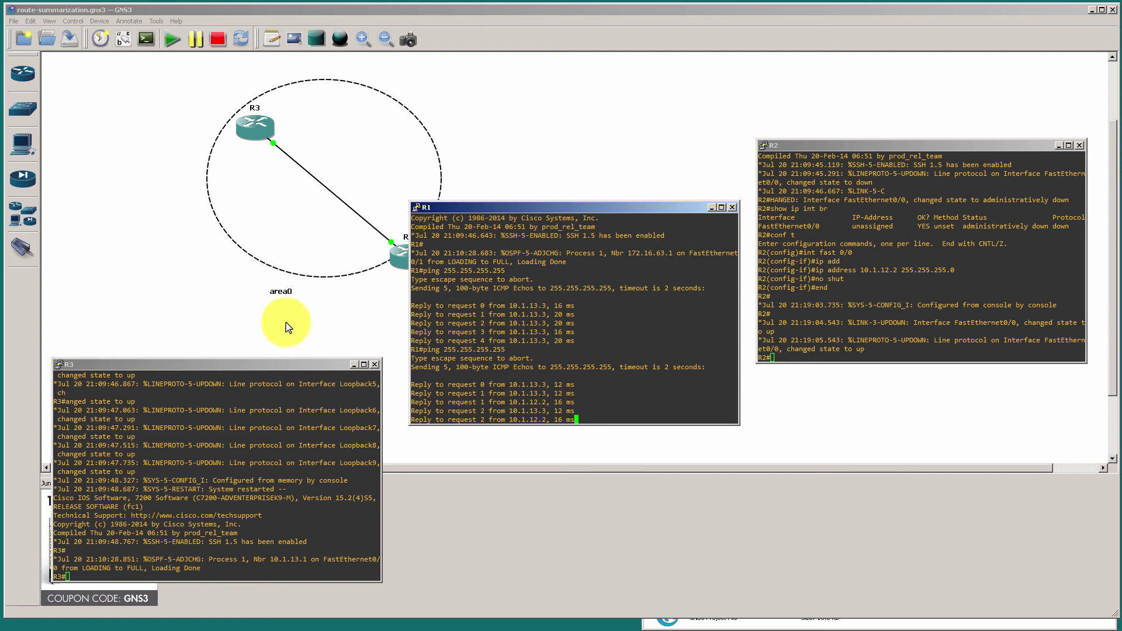
# - Bring R3's console forward and list its interfaces with show ip int br
pyautogui.moveTo(288, 365); pyautogui.dragTo(550, 78)
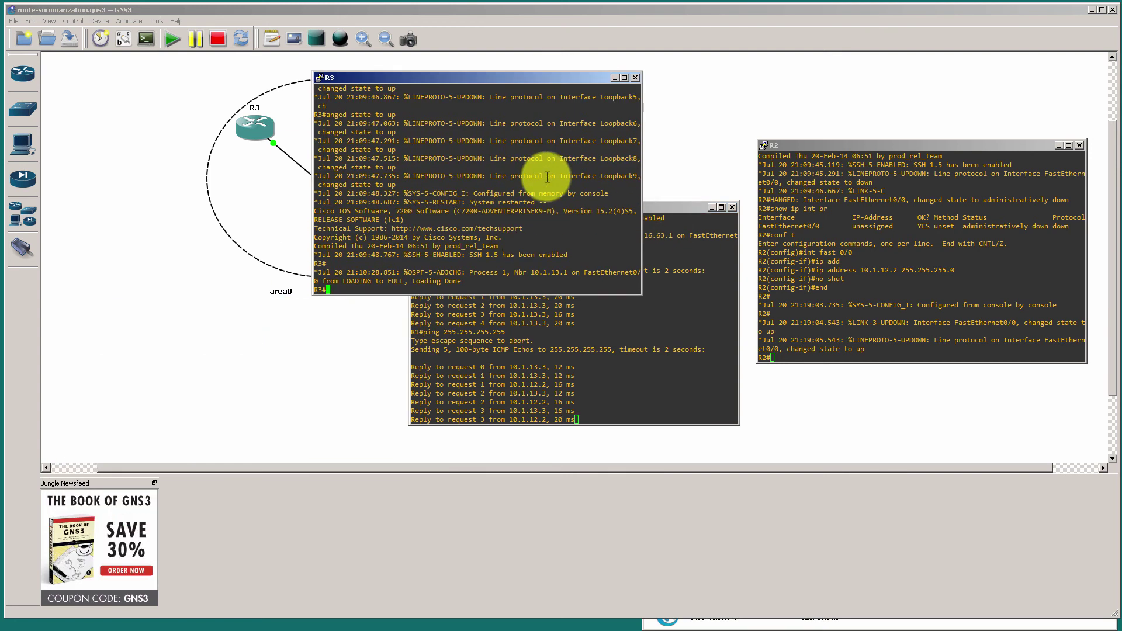
pyautogui.write('show ip int br')
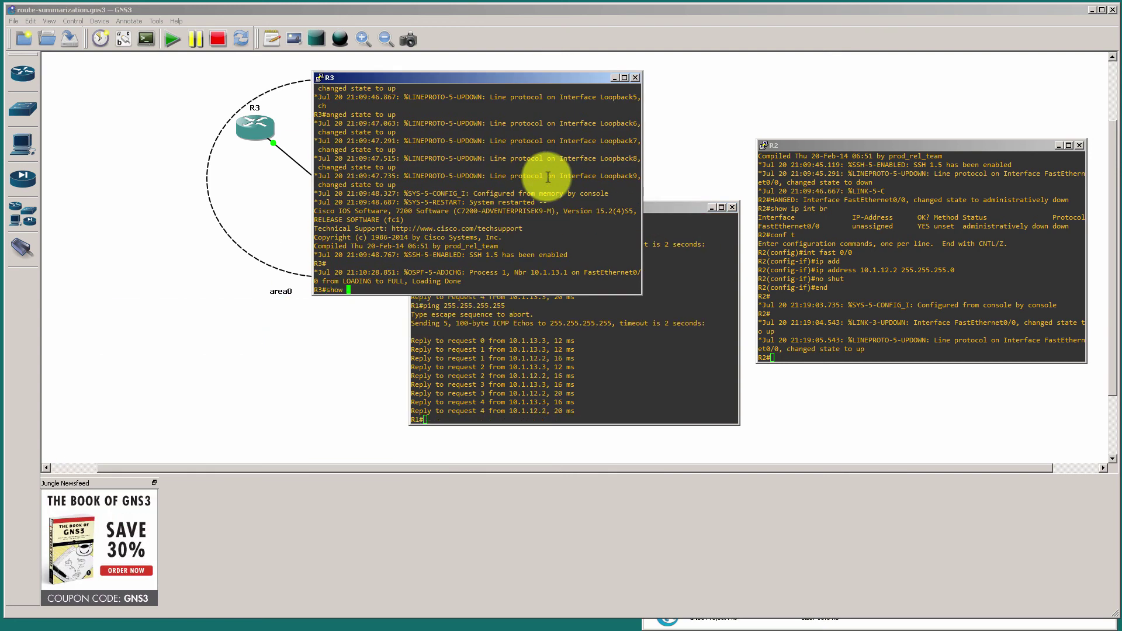
pyautogui.press('Return')
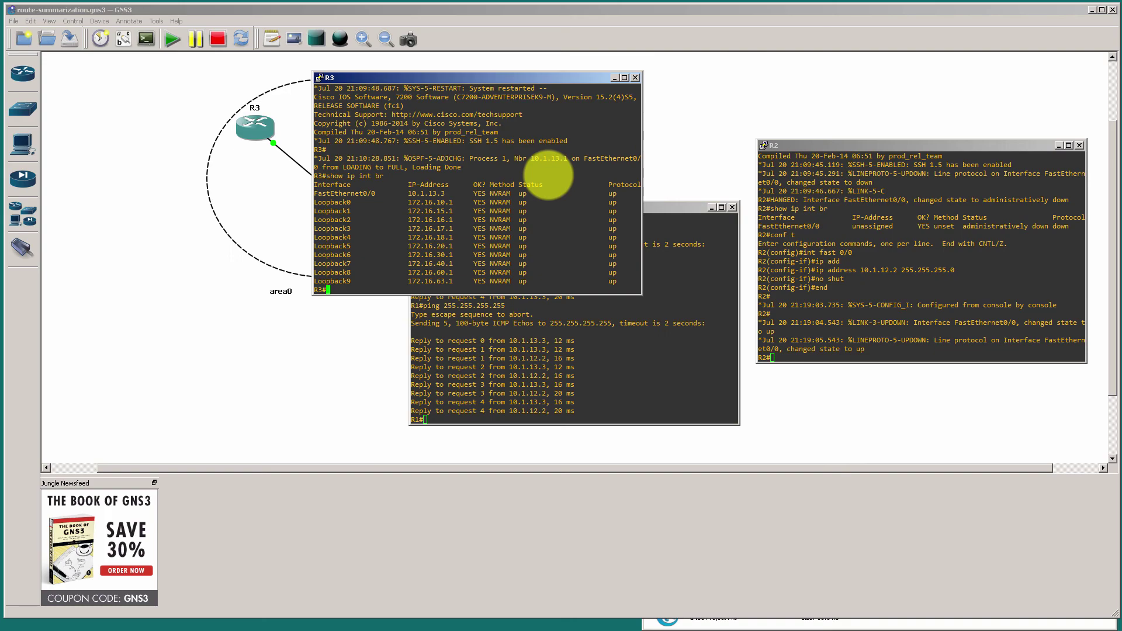
# - Start OSPF process 1 on R3 with network 0.0.0.0 0.0.0.0 area 0
pyautogui.write('conf t')
pyautogui.press('Return')
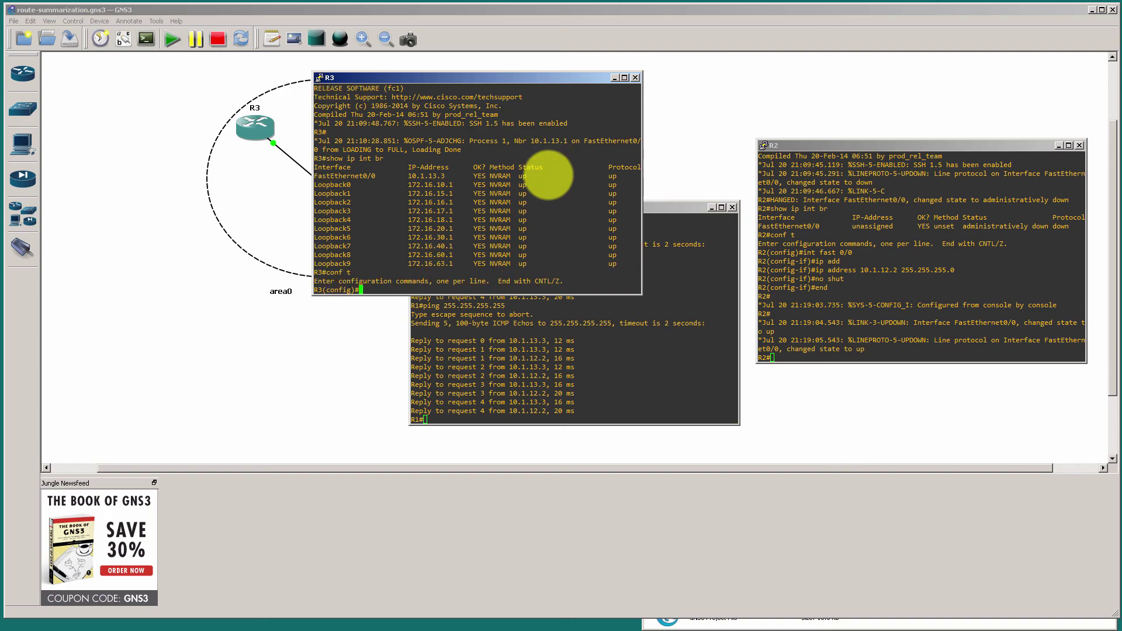
pyautogui.write('router ospf 1')
pyautogui.press('Return')
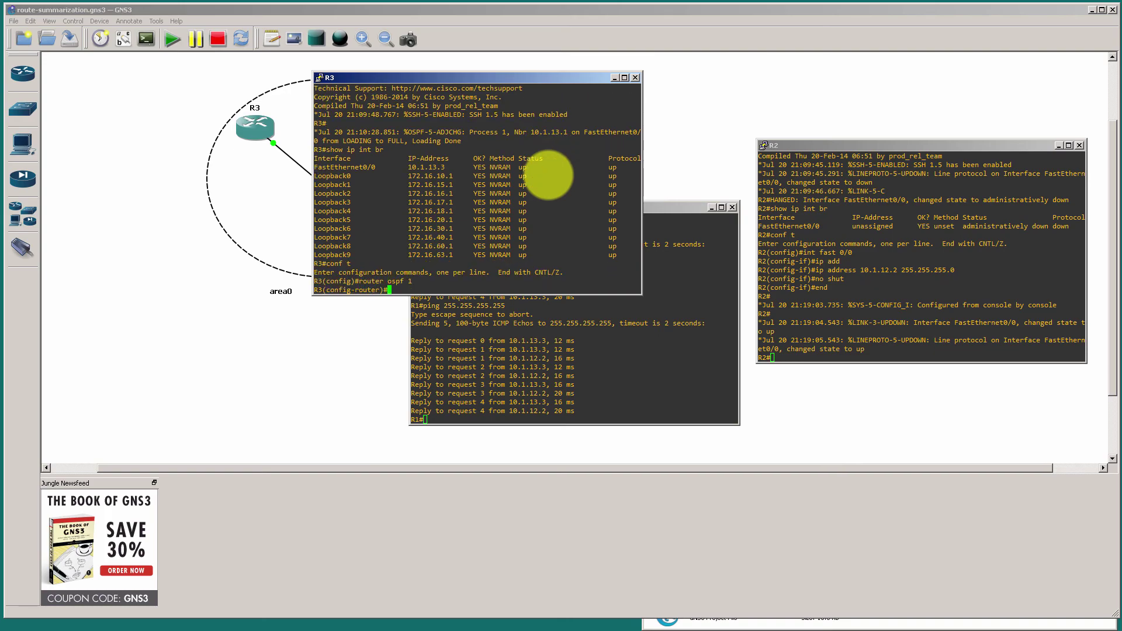
pyautogui.write('network 0.0.0.0 0.0.0.0 area 0')
pyautogui.press('Return')
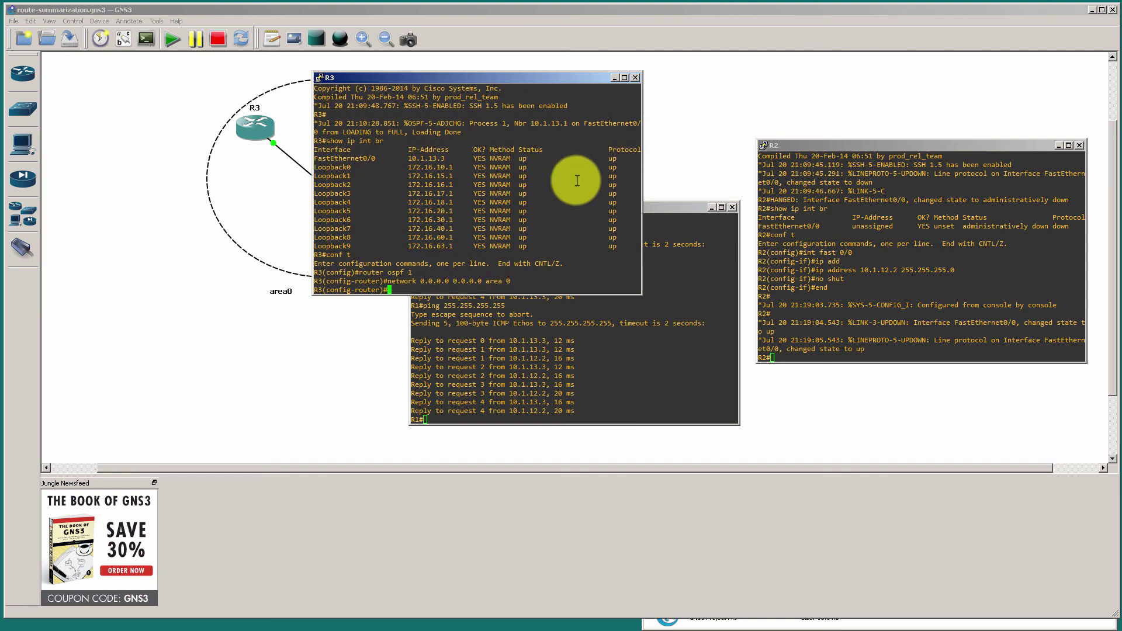
pyautogui.moveTo(571, 77); pyautogui.dragTo(294, 431)
# - Enter global configuration on R1 and start OSPF process 1
pyautogui.click(628, 316)
pyautogui.write('conf ')
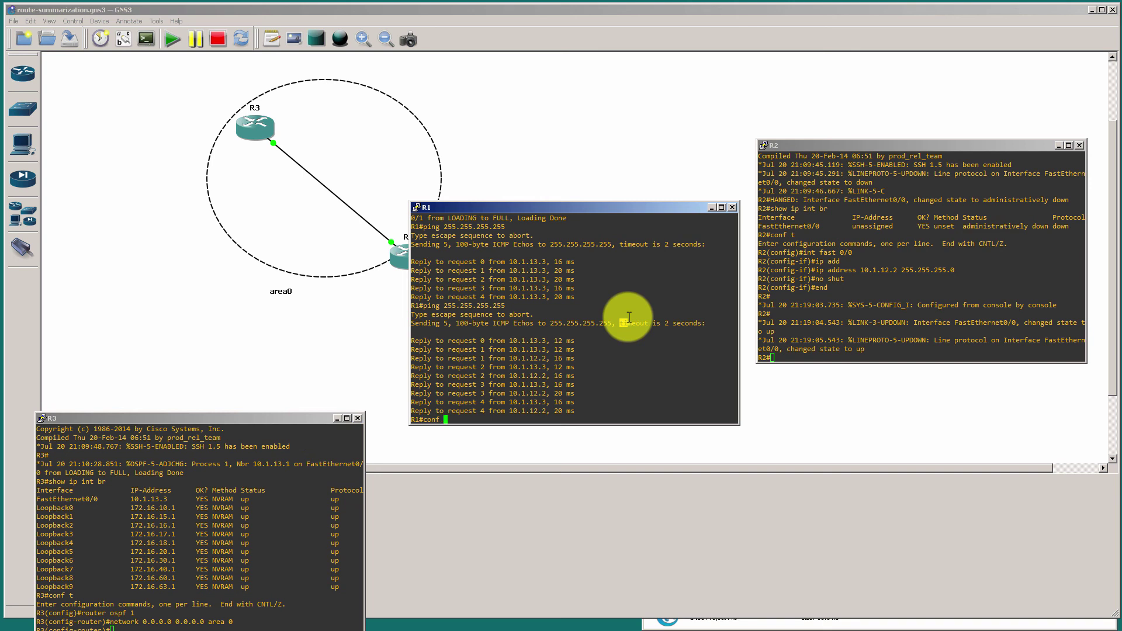
pyautogui.write('t')
pyautogui.press('Return')
pyautogui.write('router ospf 1')
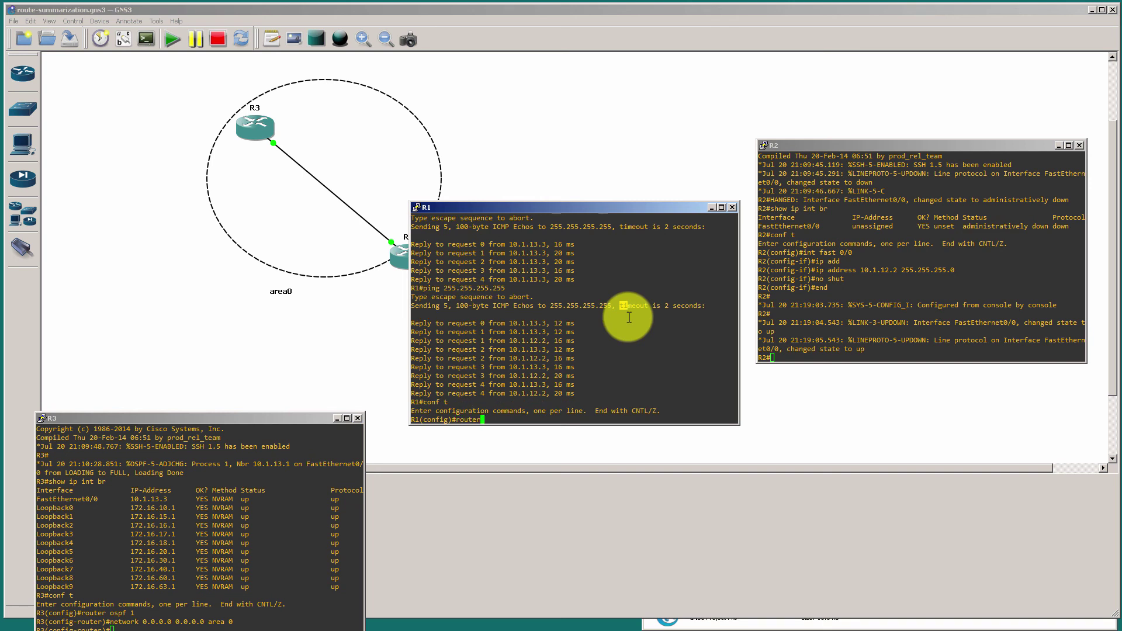
pyautogui.press('Return')
# - Mark the R3–R1 and R1–R2 links in red on the topology, then clear the marks
pyautogui.moveTo(627, 208); pyautogui.dragTo(850, 103)
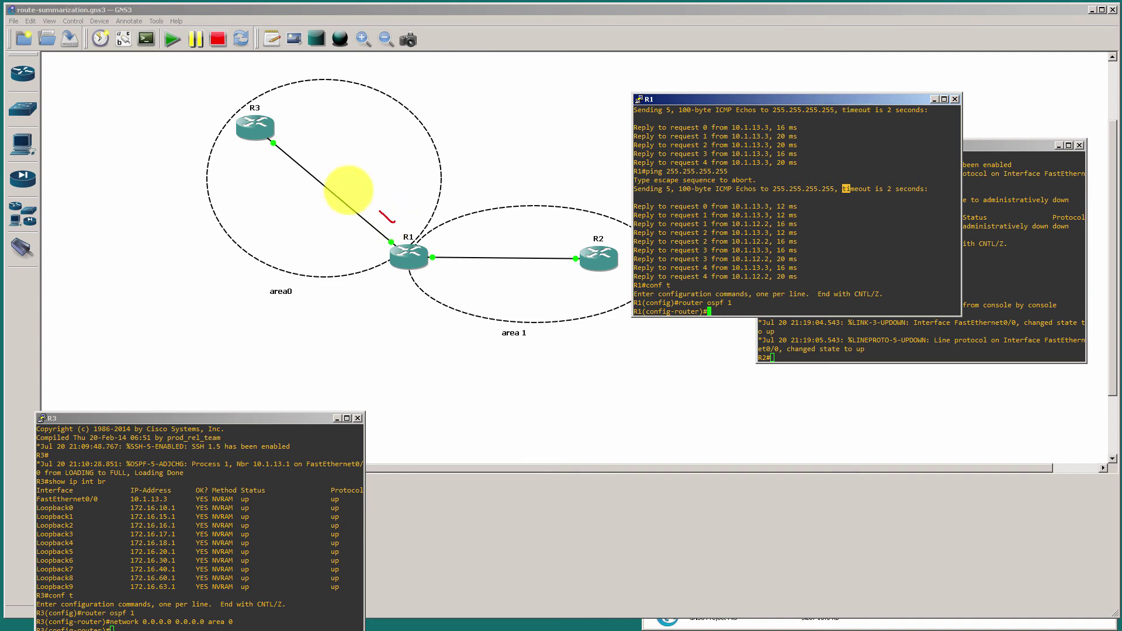
pyautogui.moveTo(345, 188); pyautogui.dragTo(372, 217)
pyautogui.moveTo(421, 277)
pyautogui.mouseDown()
pyautogui.moveTo(484, 276)
pyautogui.moveTo(539, 294)
pyautogui.mouseUp()
pyautogui.press('Escape')
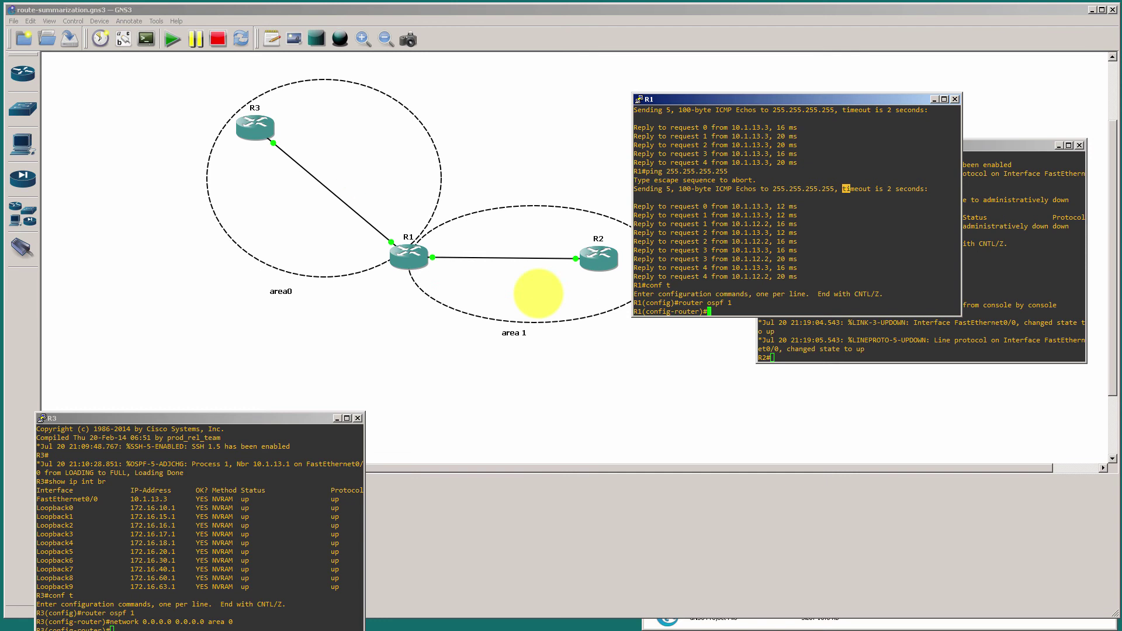
# - Check R1's addresses and add networks 10.1.13.1 0.0.0.0 area 0 and 10.1.12.1 0.0.0.0 area 1
pyautogui.moveTo(904, 210); pyautogui.dragTo(898, 214)
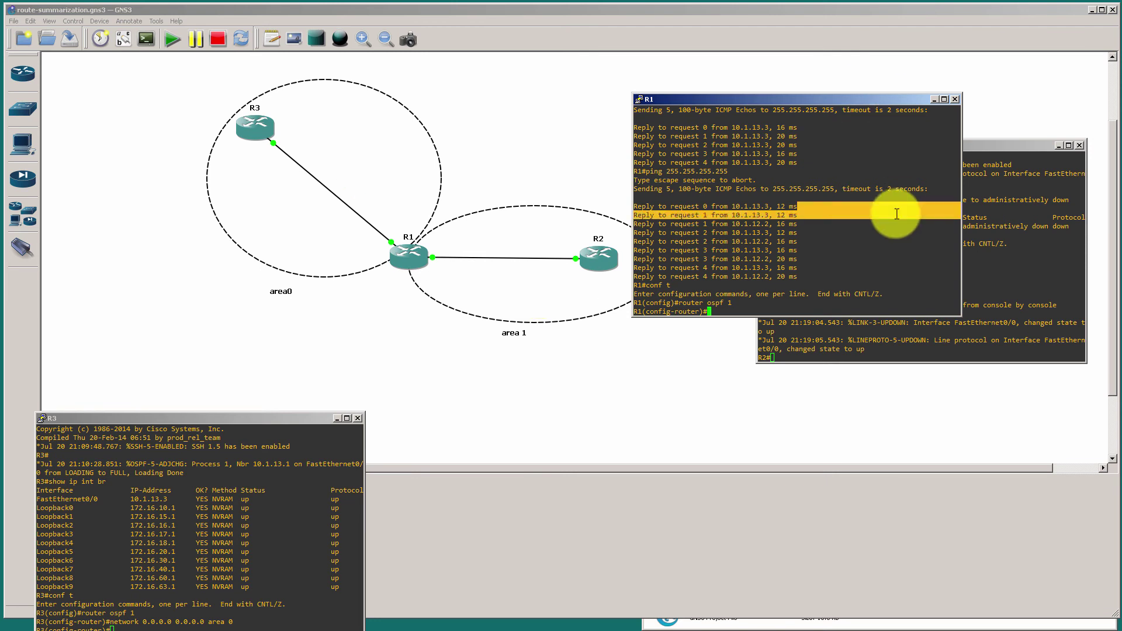
pyautogui.write('do show ip int br')
pyautogui.press('Return')
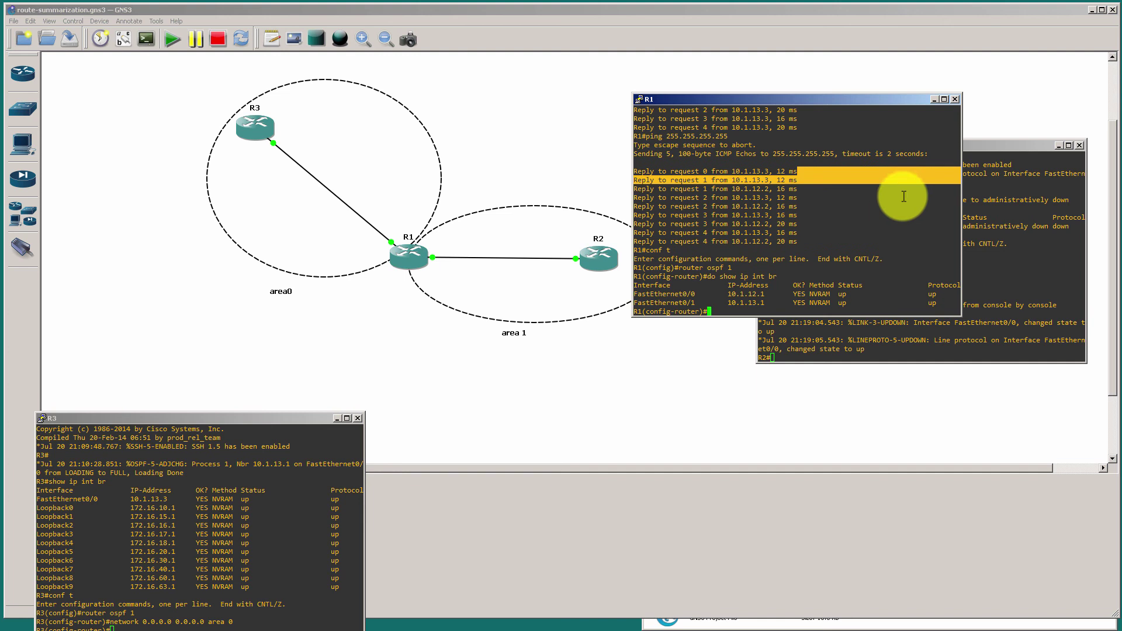
pyautogui.moveTo(716, 303); pyautogui.dragTo(772, 303)
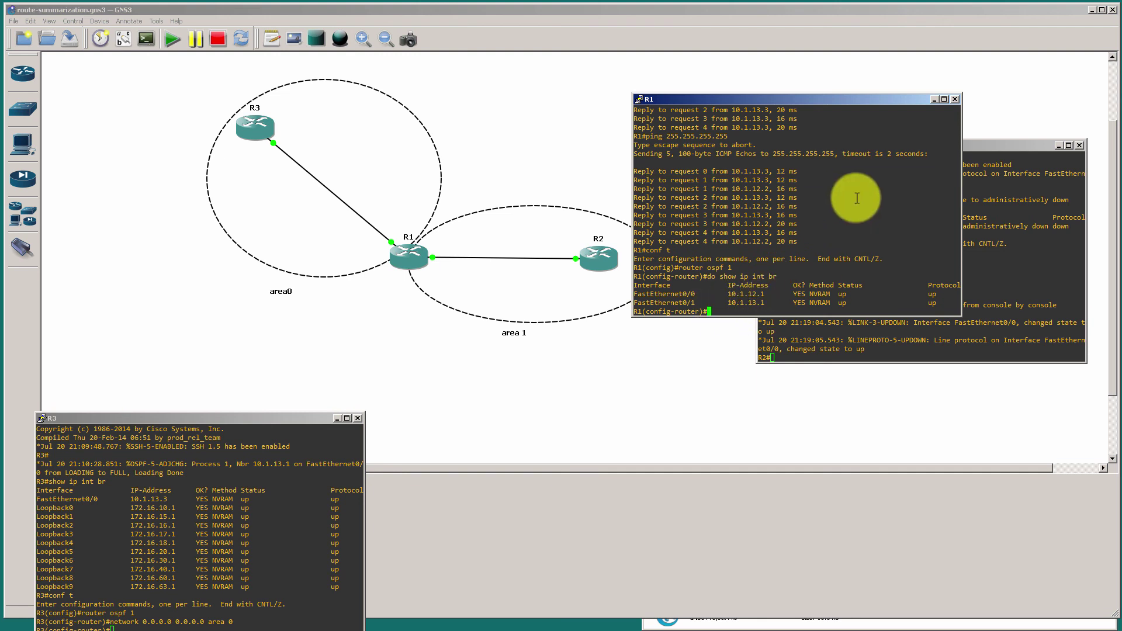
pyautogui.write('network 10.1.13.1 0.0.0.0 area 0')
pyautogui.press('Return')
pyautogui.write('network ')
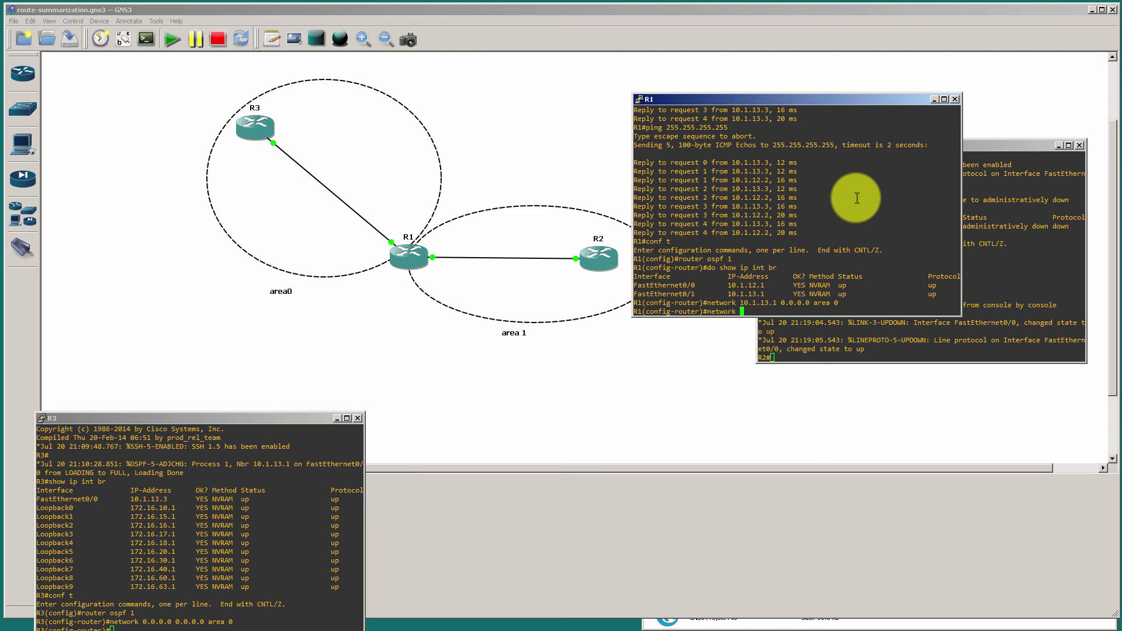
pyautogui.write('10.1.12.1 0.0.0.0 area 1')
pyautogui.press('Return')
pyautogui.moveTo(864, 100); pyautogui.dragTo(617, 378)
pyautogui.moveTo(896, 145); pyautogui.dragTo(826, 113)
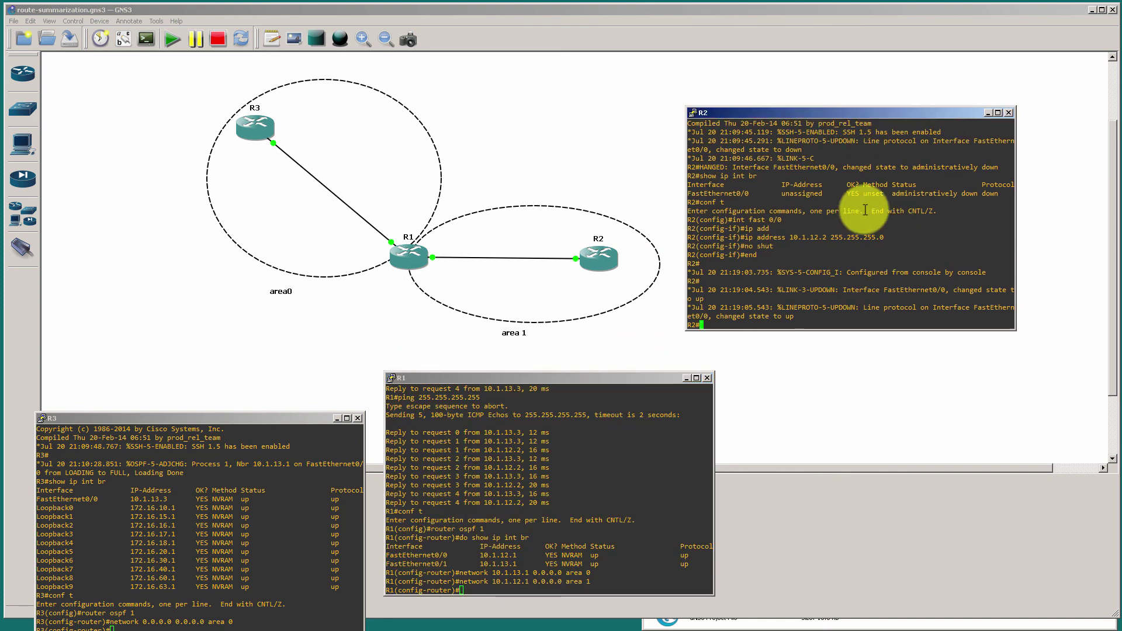
# - Start OSPF process 1 on R2 with network 0.0.0.0 0.0.0.0 area 1
pyautogui.write('conf t')
pyautogui.press('Return')
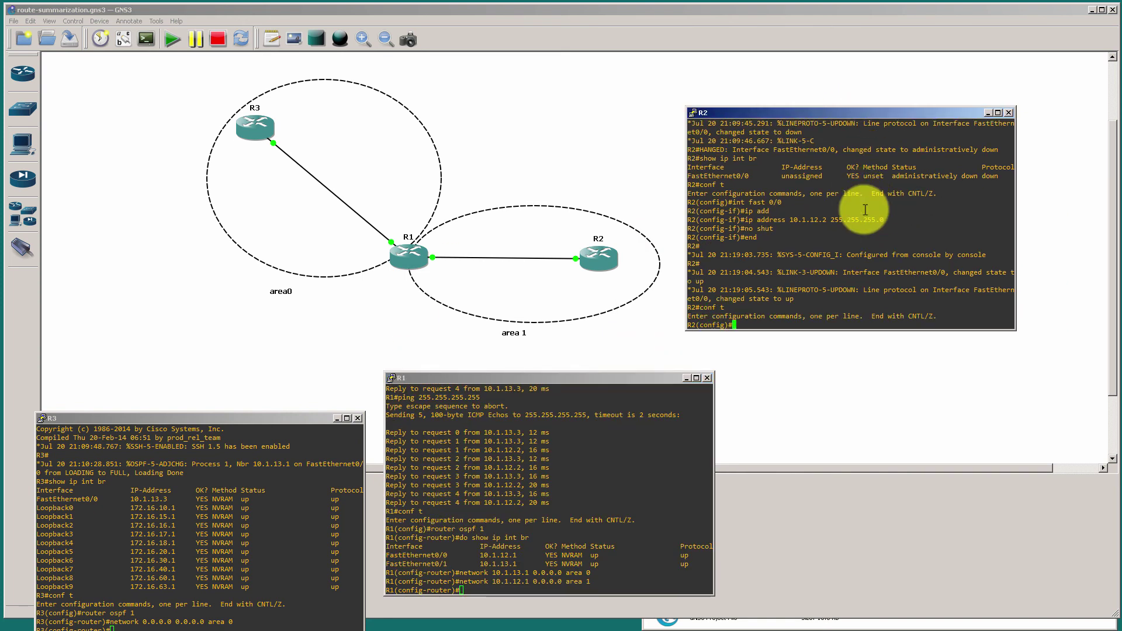
pyautogui.write('router ospf 1')
pyautogui.press('Return')
pyautogui.write('network ')
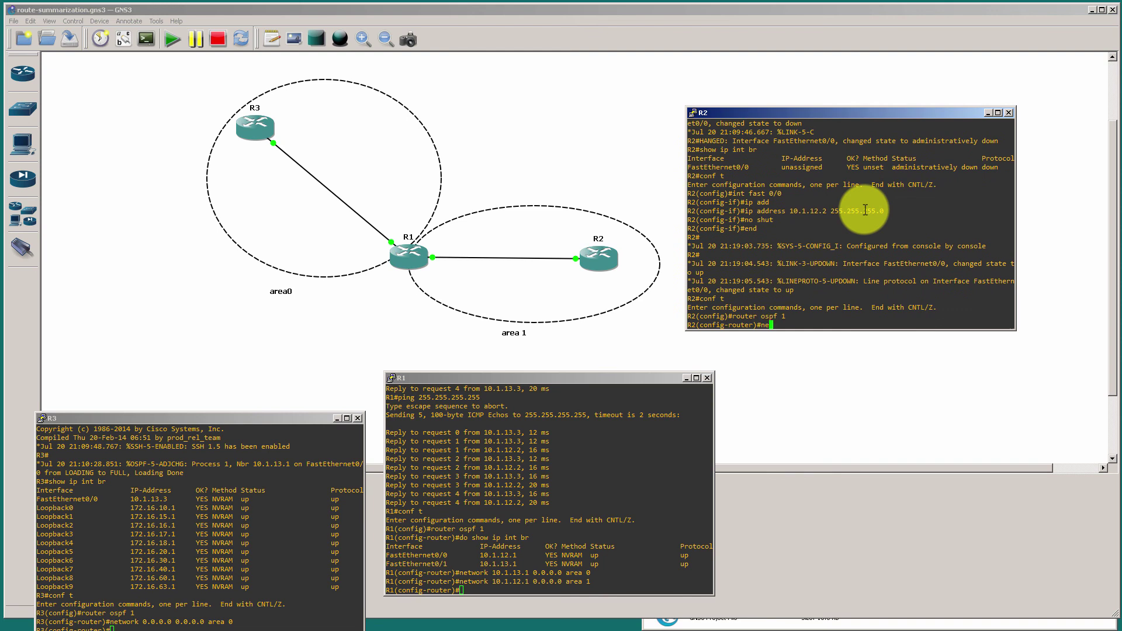
pyautogui.write('0.0.0.0 0.0.0.0 area 1')
pyautogui.press('Return')
pyautogui.write('end')
pyautogui.press('Return')
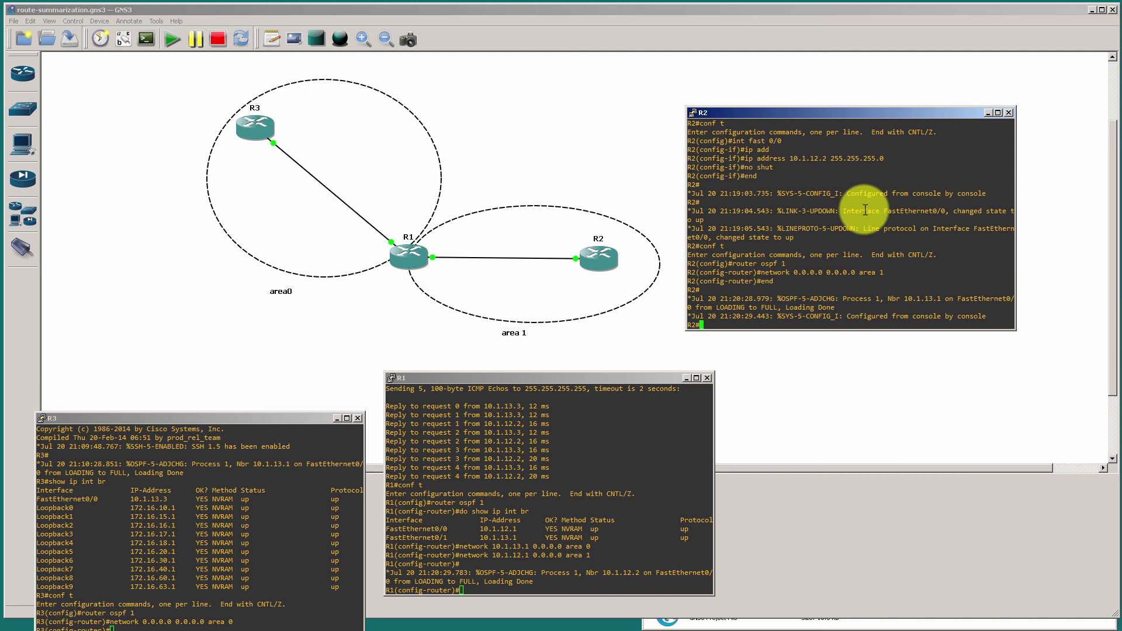
# - Turn on debug ip routing on R2
pyautogui.write('debug ip routing')
pyautogui.press('Return')
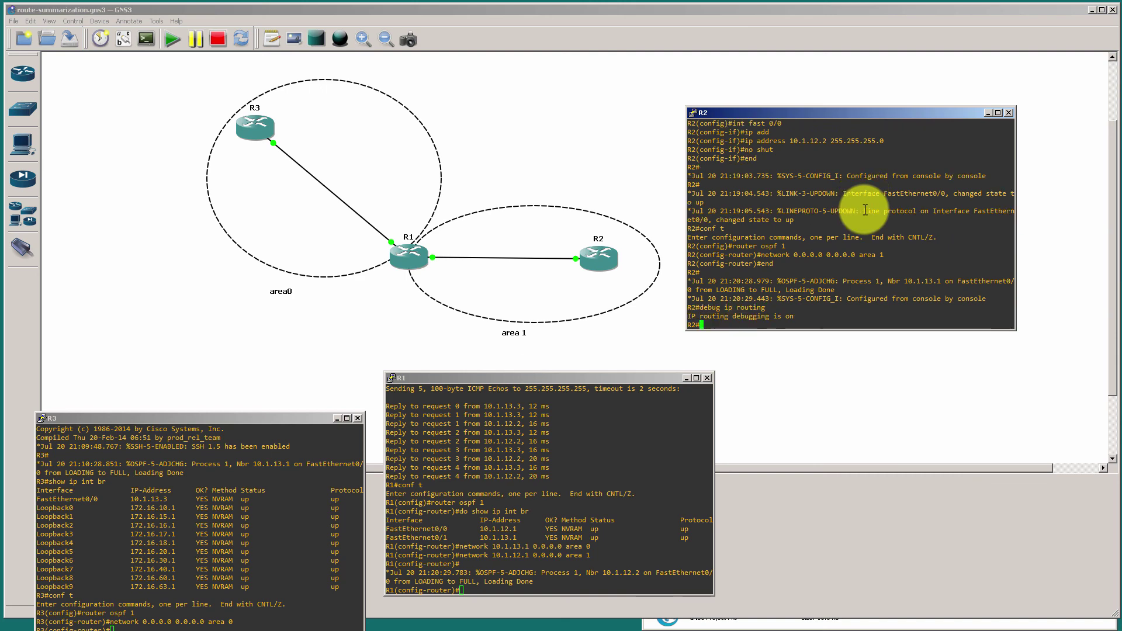
pyautogui.write('show ip ')
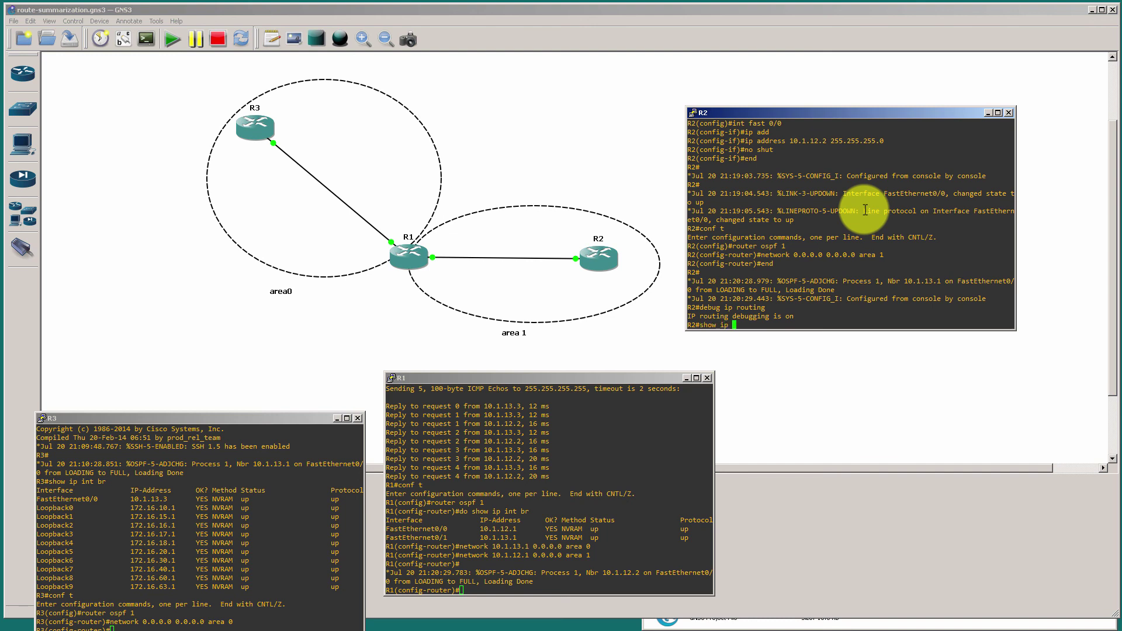
pyautogui.write('route')
# - Show R2's routing table, ping 172.16.63.1 successfully, and move the console to the lower right
pyautogui.press('Return')
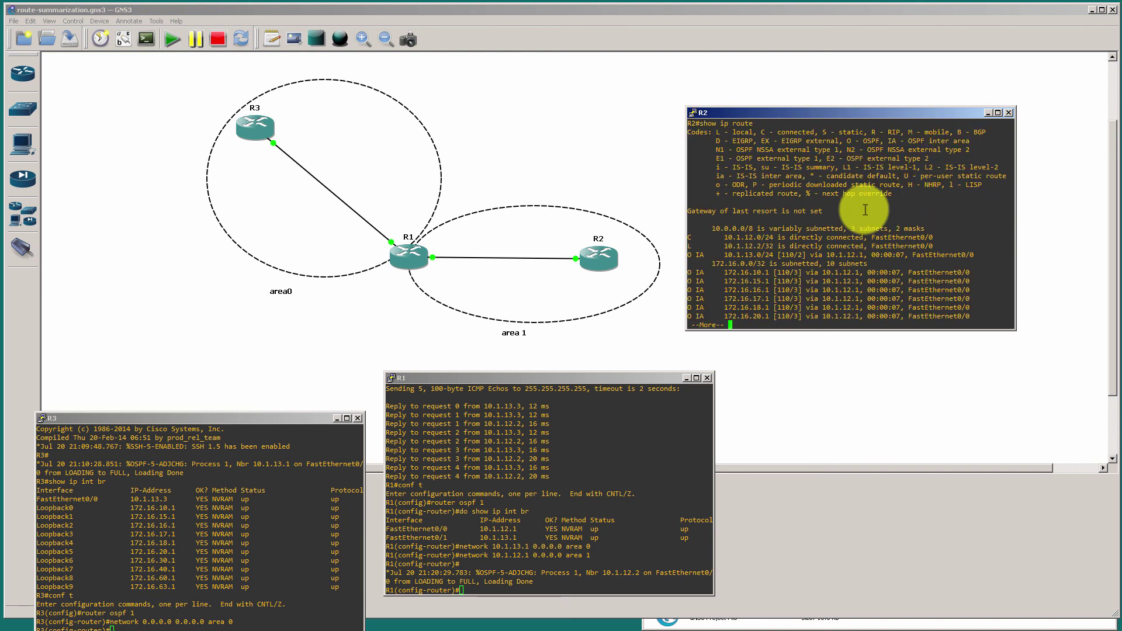
pyautogui.press('space')
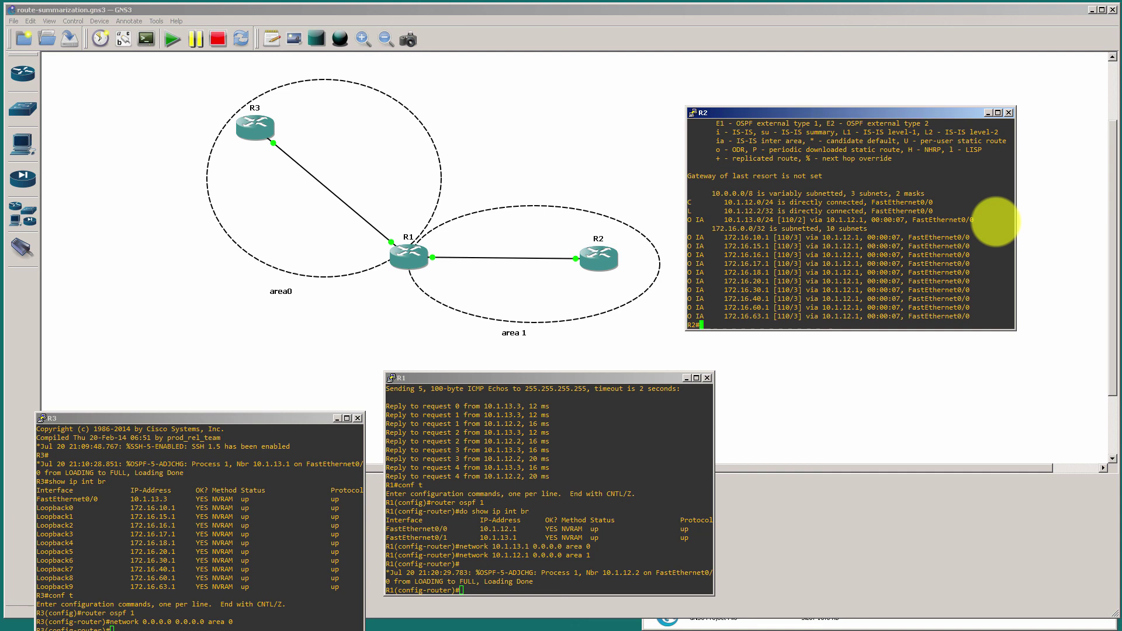
pyautogui.write('ping 172.16.63.')
pyautogui.write('1')
pyautogui.press('Return')
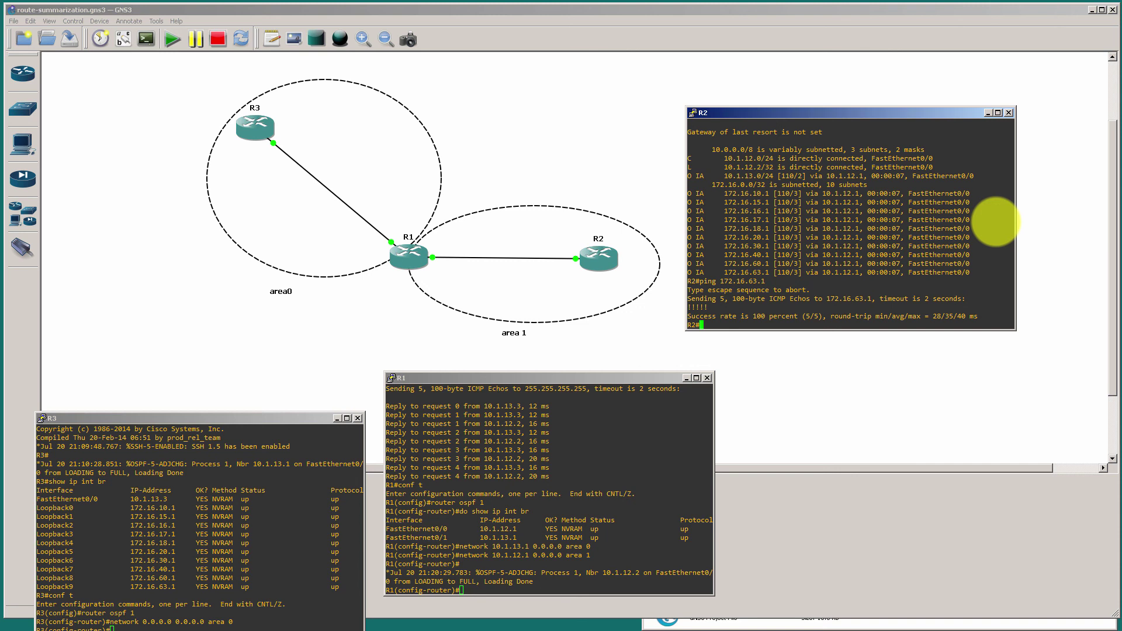
pyautogui.moveTo(988, 271); pyautogui.dragTo(839, 185)
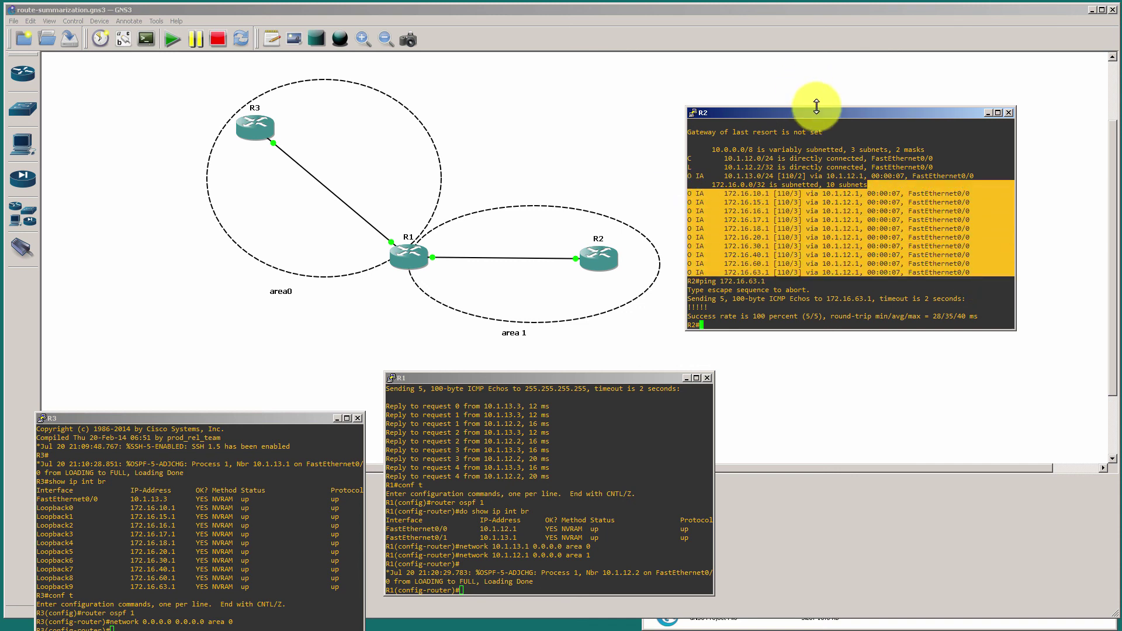
pyautogui.moveTo(841, 112); pyautogui.dragTo(907, 358)
# - Move R1's console higher and enter OSPF process 1 configuration with 'router ospf 1'
pyautogui.moveTo(626, 380); pyautogui.dragTo(637, 136)
pyautogui.scroll(3, 722, 200)
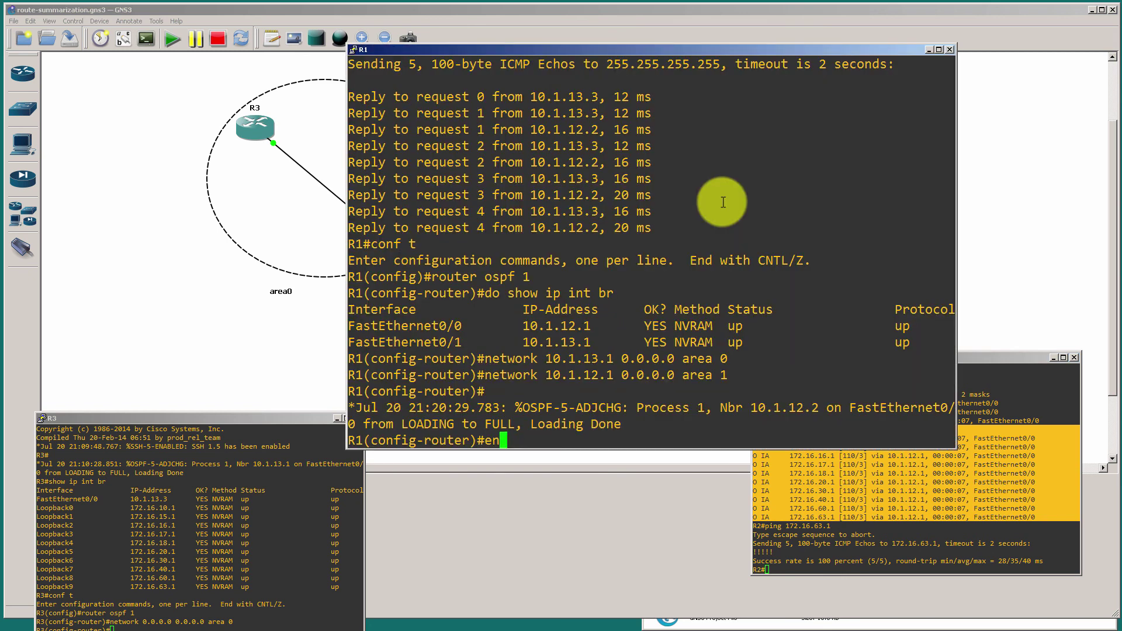
pyautogui.write('router ospf 1')
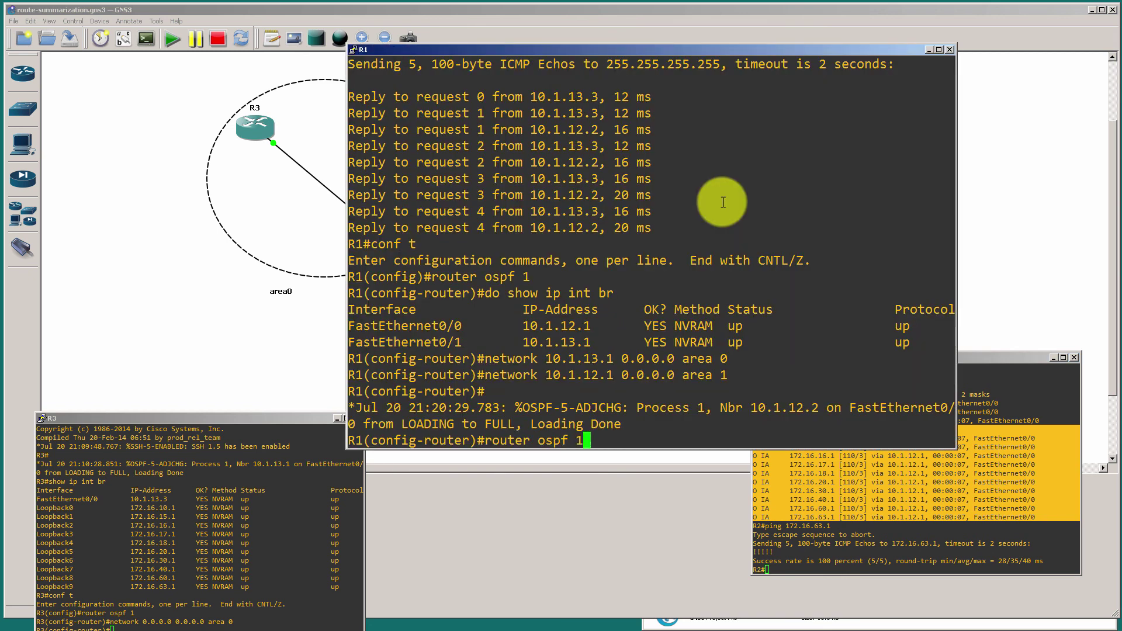
pyautogui.press('Return')
# - List the area options with ? help, then begin 'area 0 range 172.16.10'
pyautogui.write('area range ?')
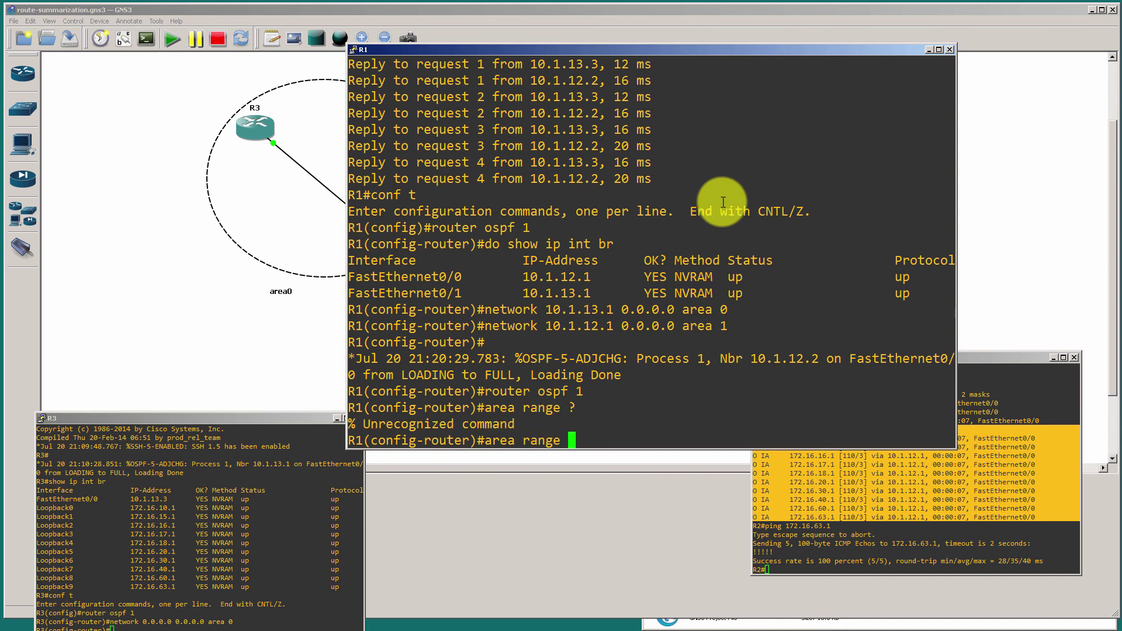
pyautogui.press('BackSpace')
pyautogui.press('BackSpace')
pyautogui.press('BackSpace')
pyautogui.press('BackSpace')
pyautogui.press('BackSpace')
pyautogui.press('BackSpace')
pyautogui.write('?')
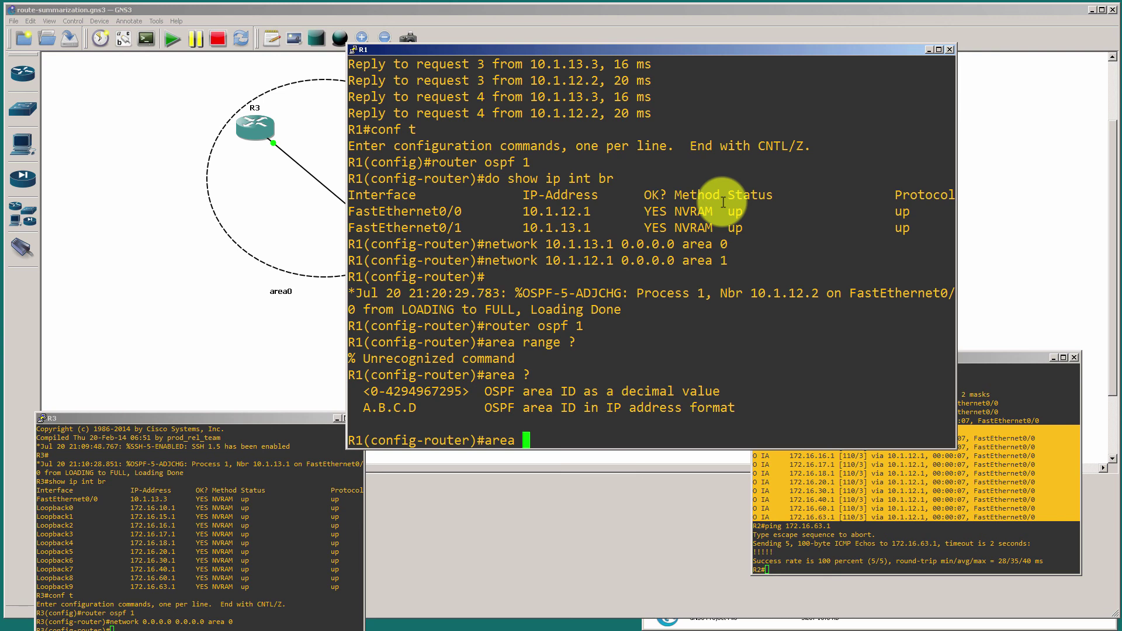
pyautogui.write('0 ?')
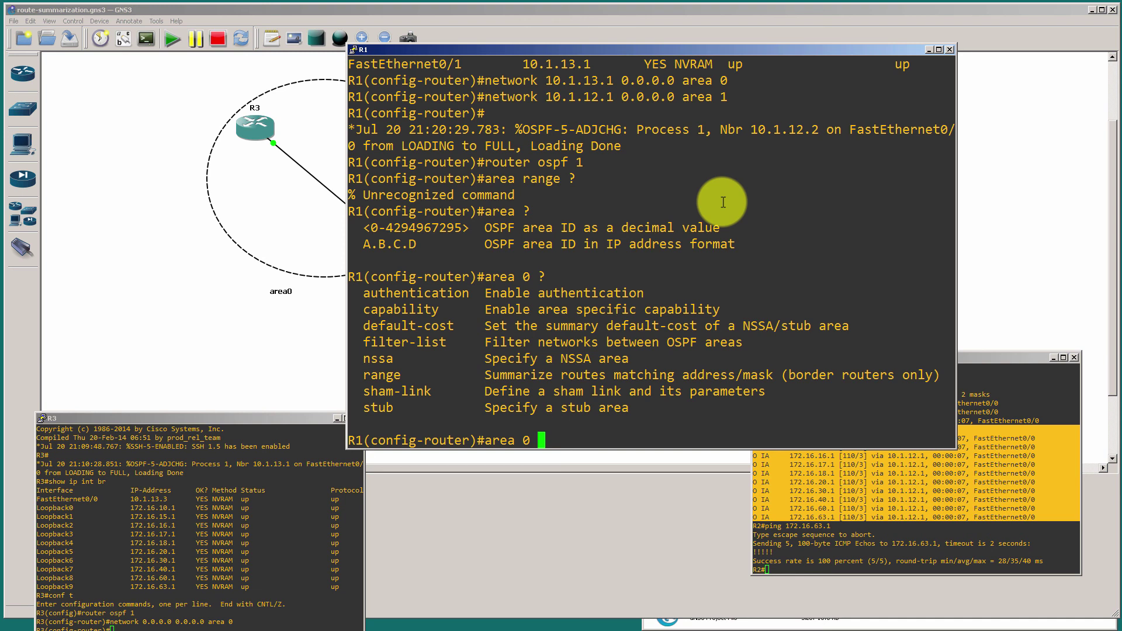
pyautogui.write('range ?')
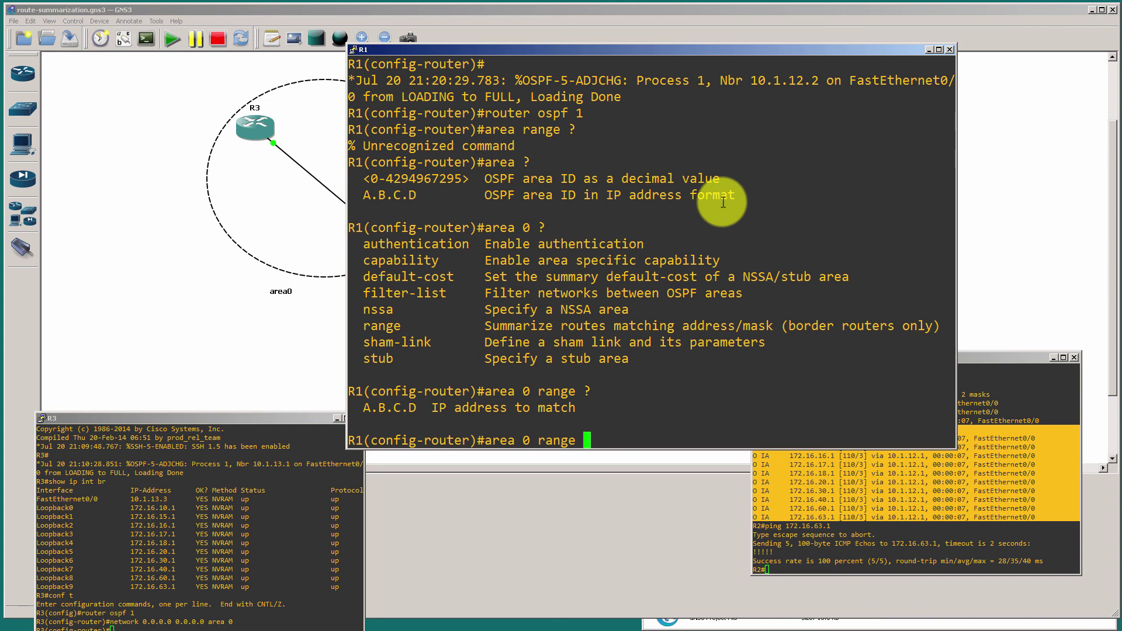
pyautogui.write('172.16.10')
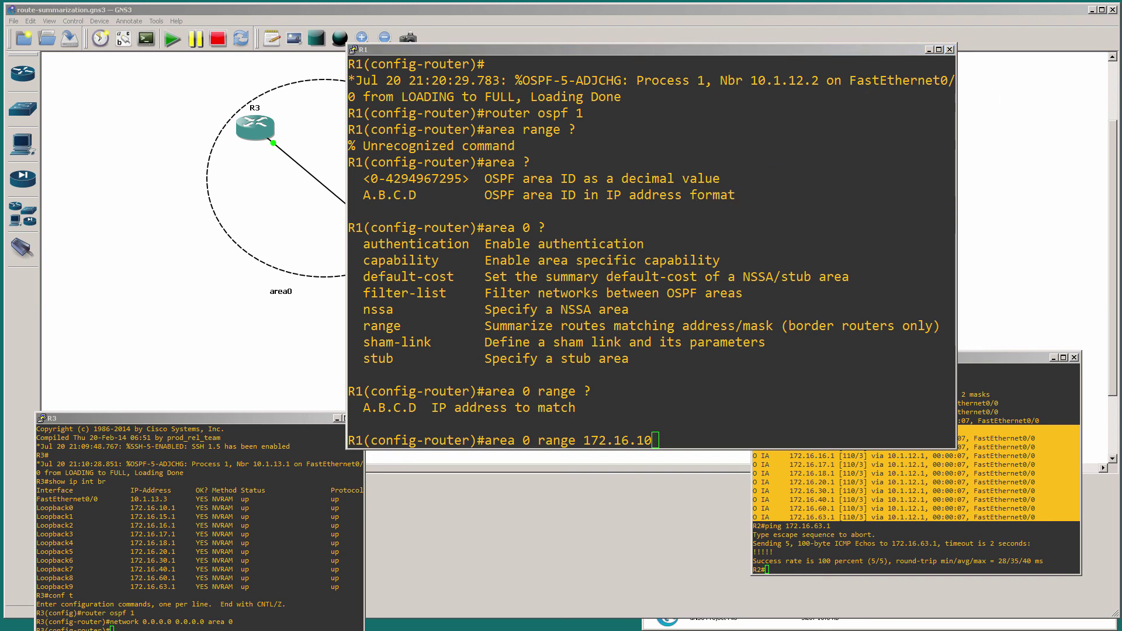
# - Add the line 'incorrect 172.16.10.0 /18' below the /18 summary and highlight its 10
pyautogui.hotkey('alt', 'Tab')
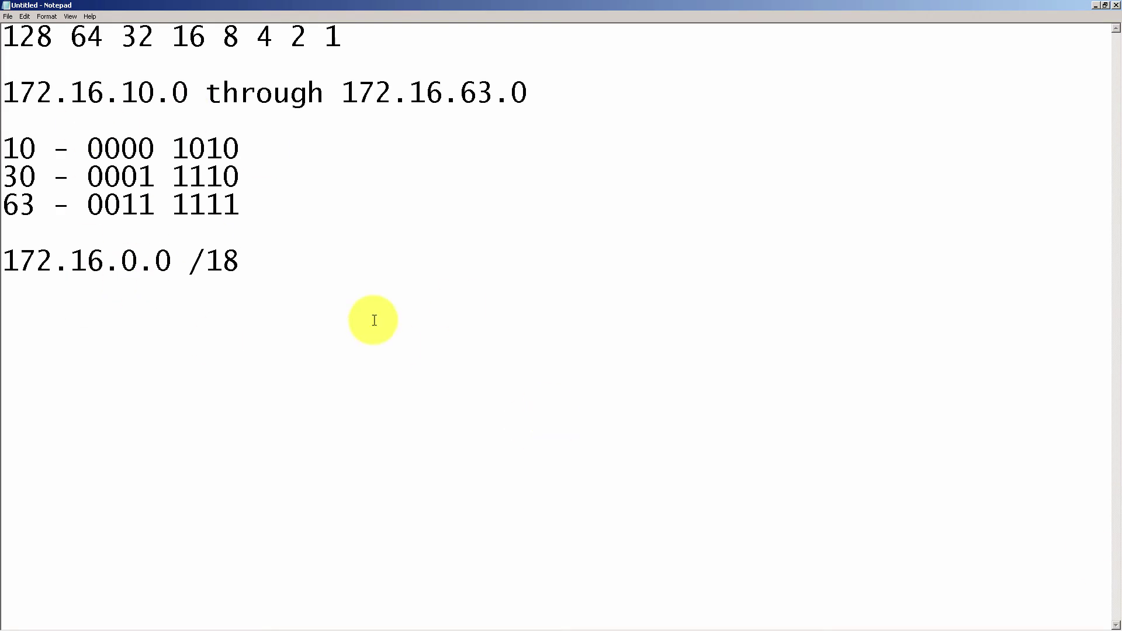
pyautogui.press('Return')
pyautogui.press('Return')
pyautogui.write('incorrect 172.16.')
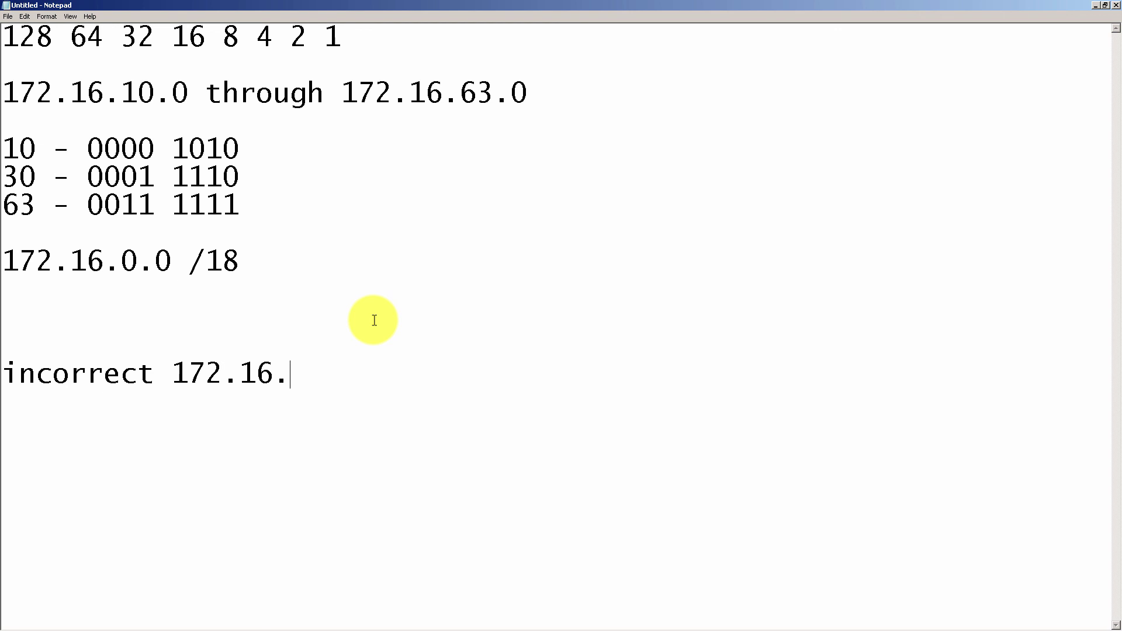
pyautogui.write('10.0 /18')
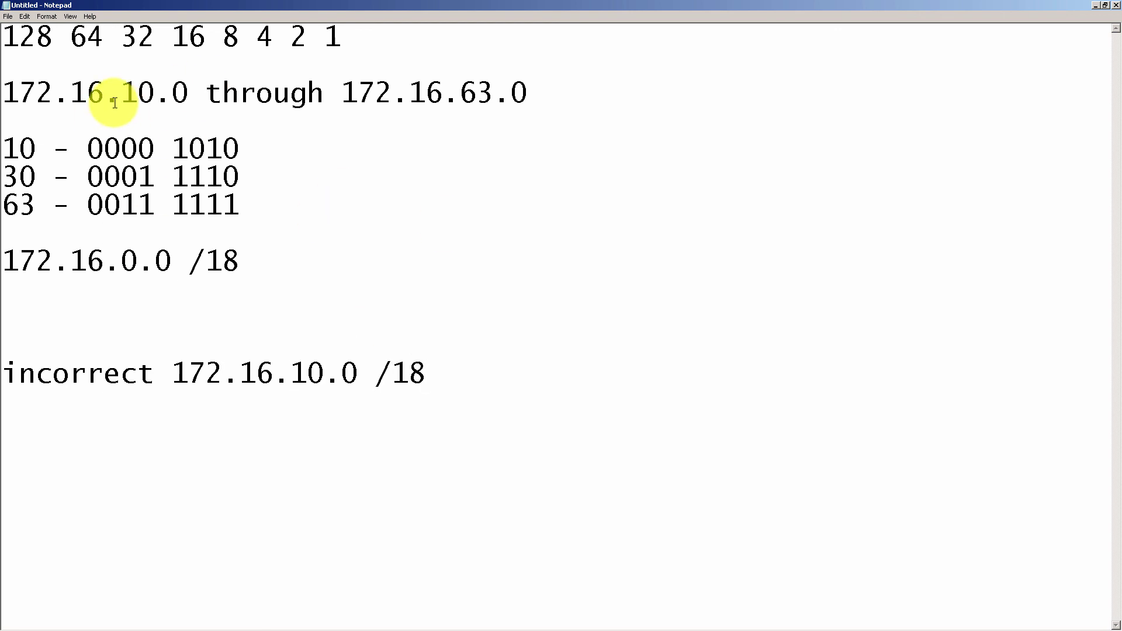
pyautogui.moveTo(115, 103); pyautogui.dragTo(155, 97)
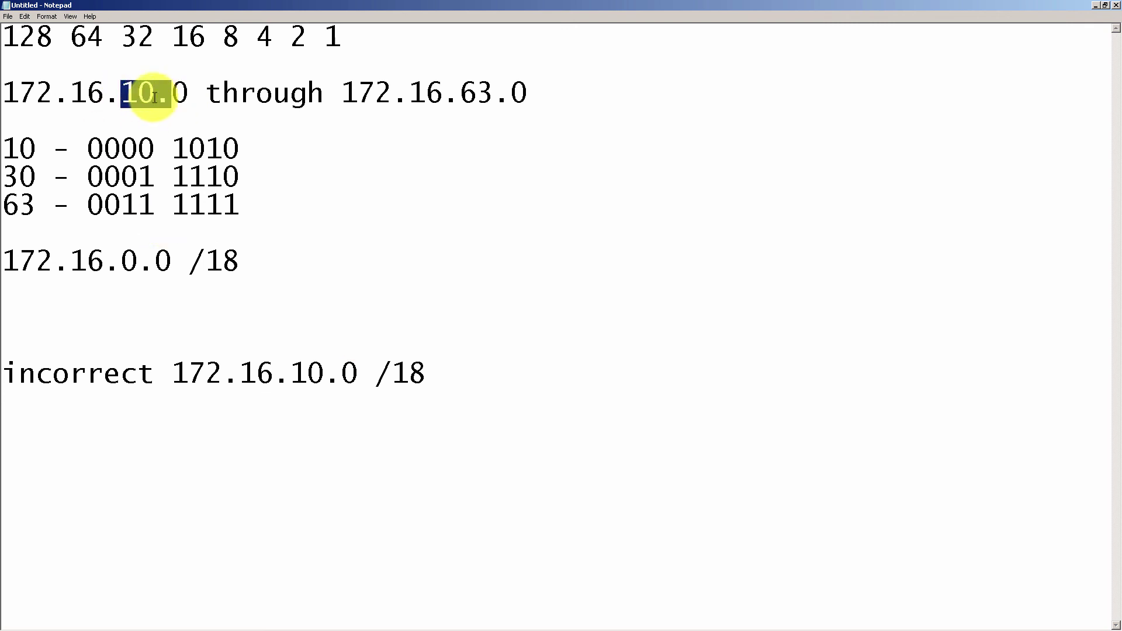
# - Submit 'area 0 range 172.16.10.0 255.255.192.0' on R1 and highlight the inconsistent address/mask error
pyautogui.click(1095, 6)
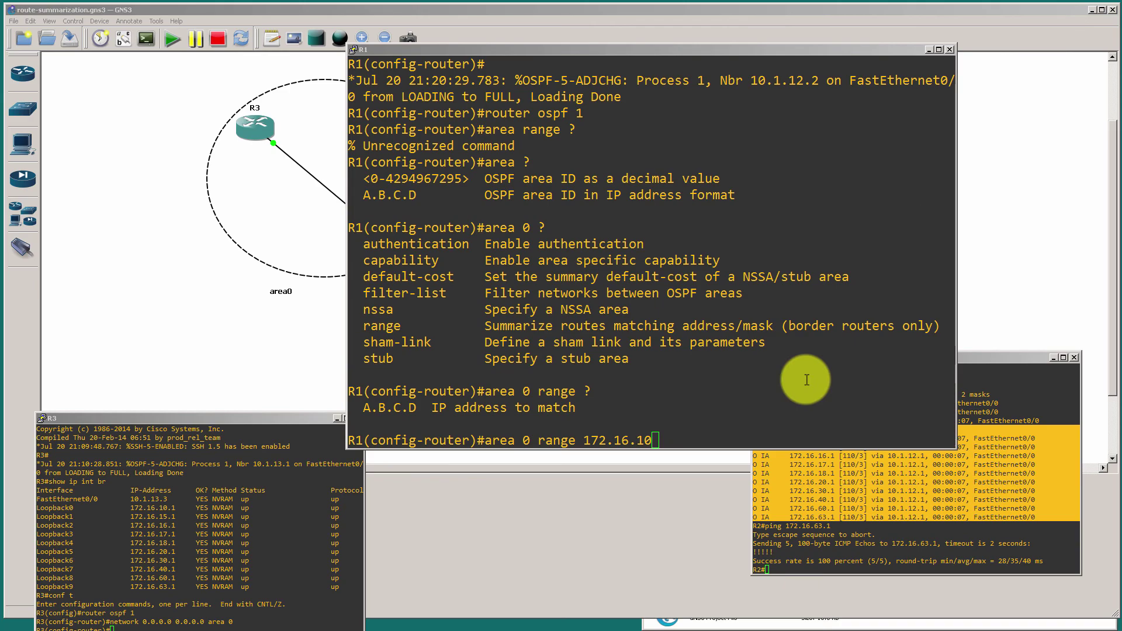
pyautogui.click(779, 383)
pyautogui.write('.0 ')
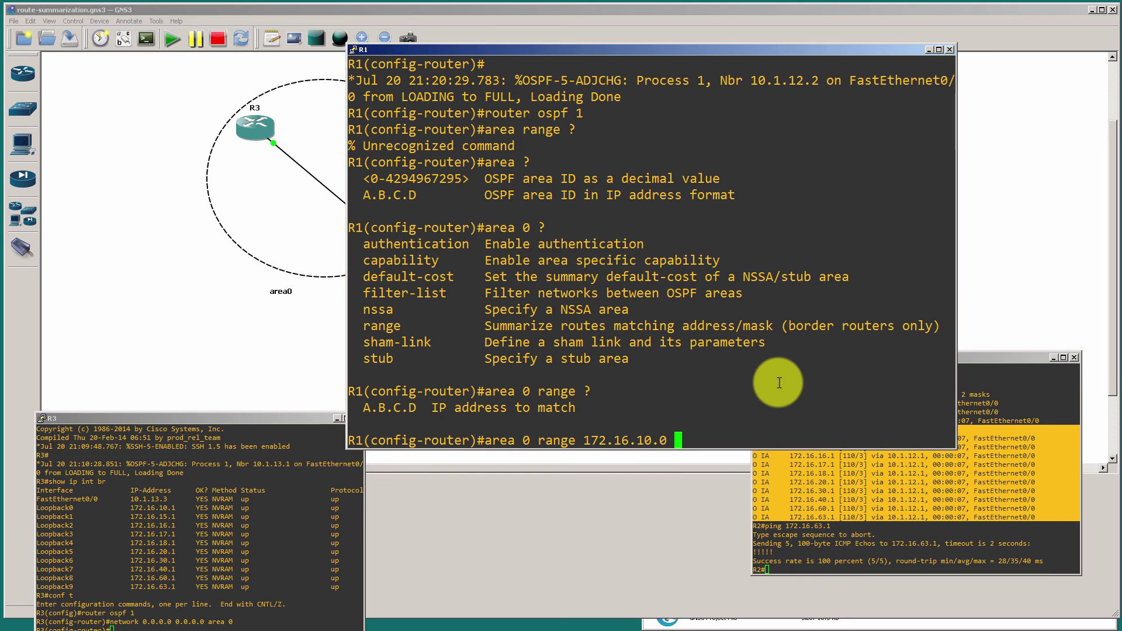
pyautogui.write('?')
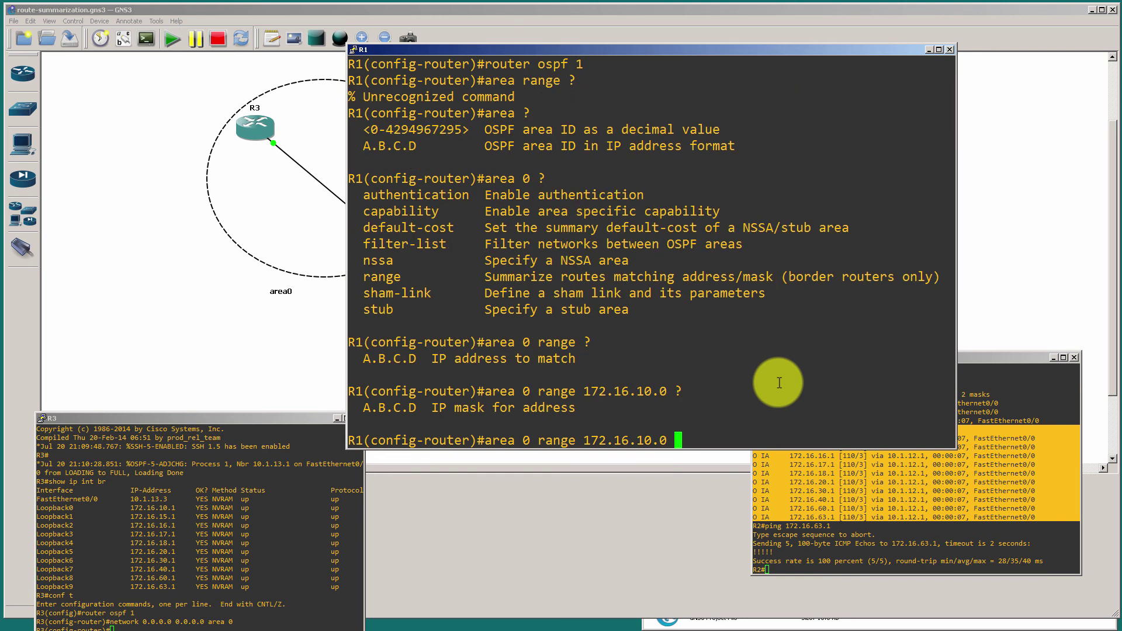
pyautogui.write('255.255.1')
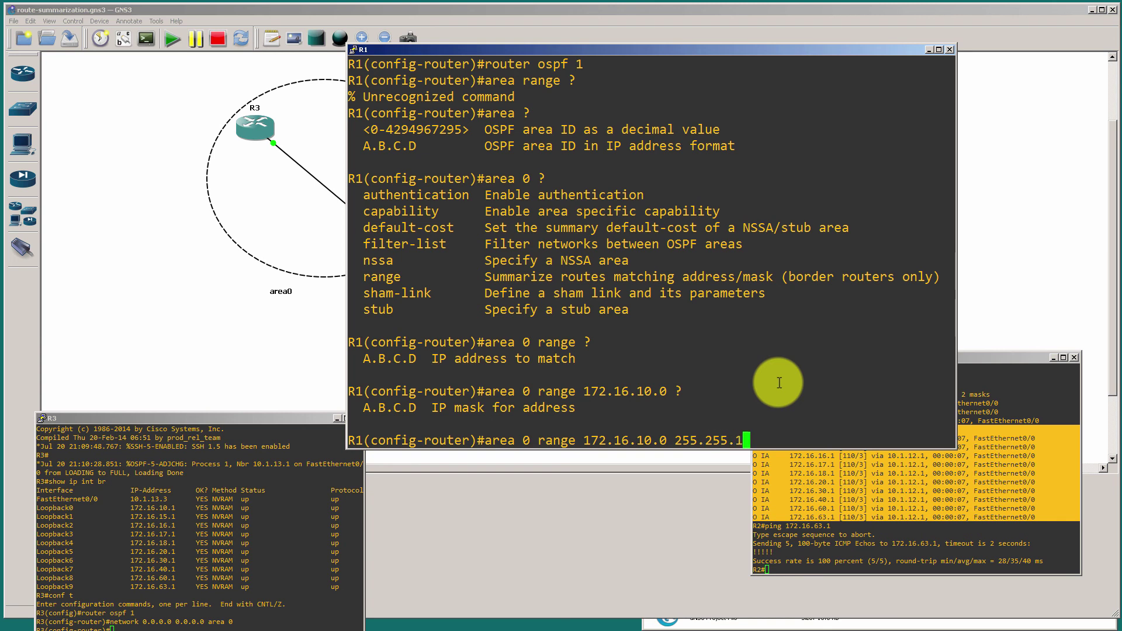
pyautogui.write('92.0')
pyautogui.press('Return')
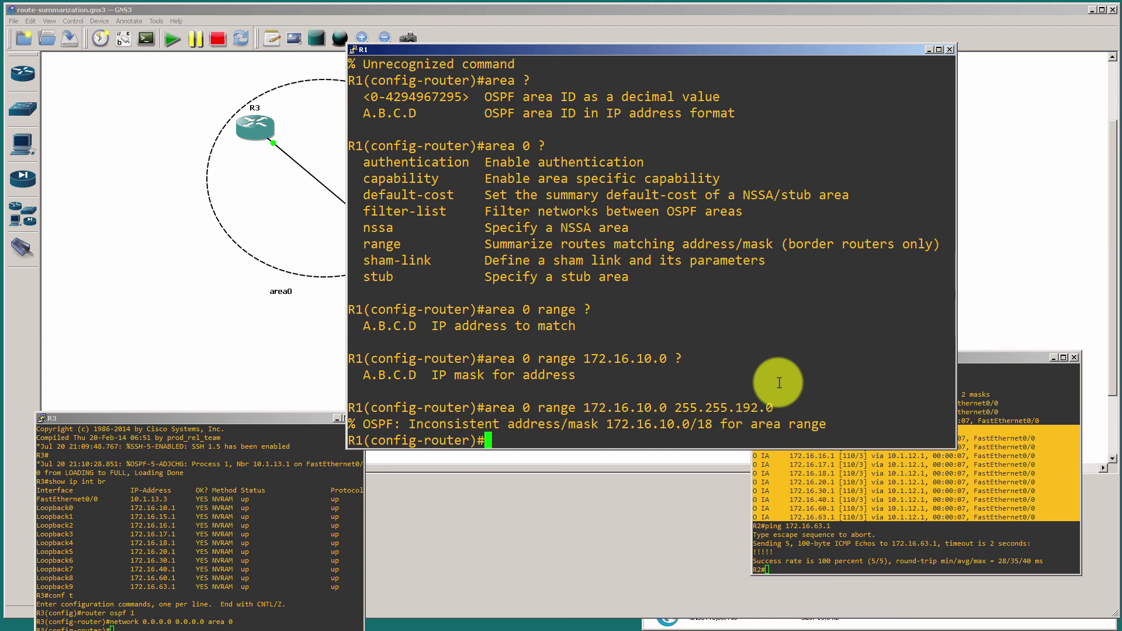
pyautogui.moveTo(584, 426); pyautogui.dragTo(868, 427)
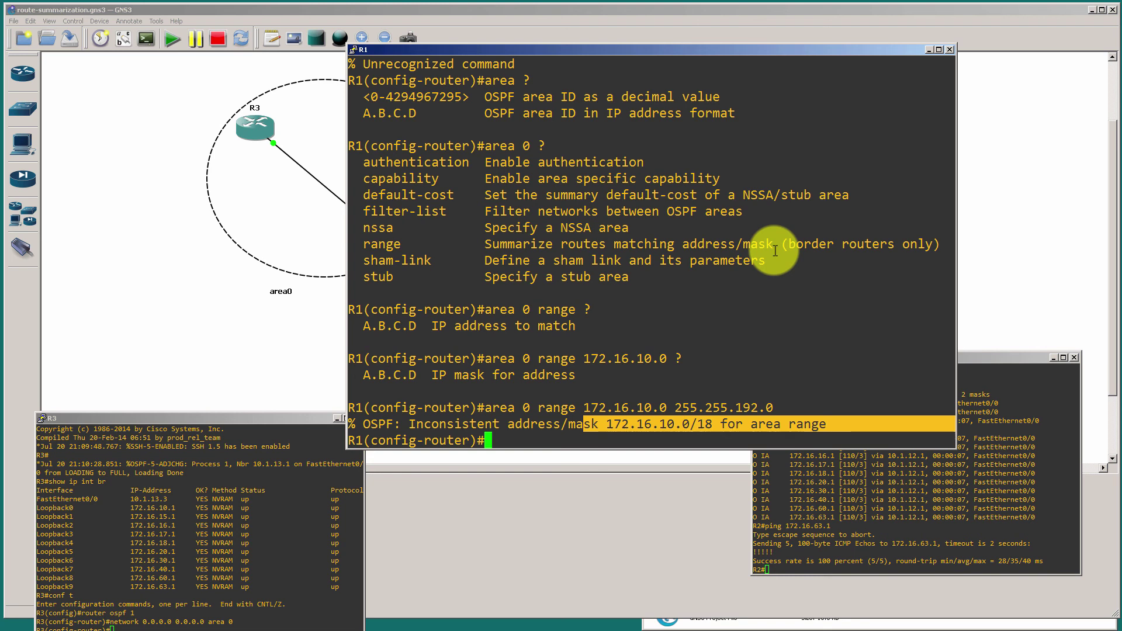
# - Apply 'area 0 range 172.16.0.0 255.255.192.0' on R1, then raise R2's console to read its debug output
pyautogui.write('area 0 range 172.16.')
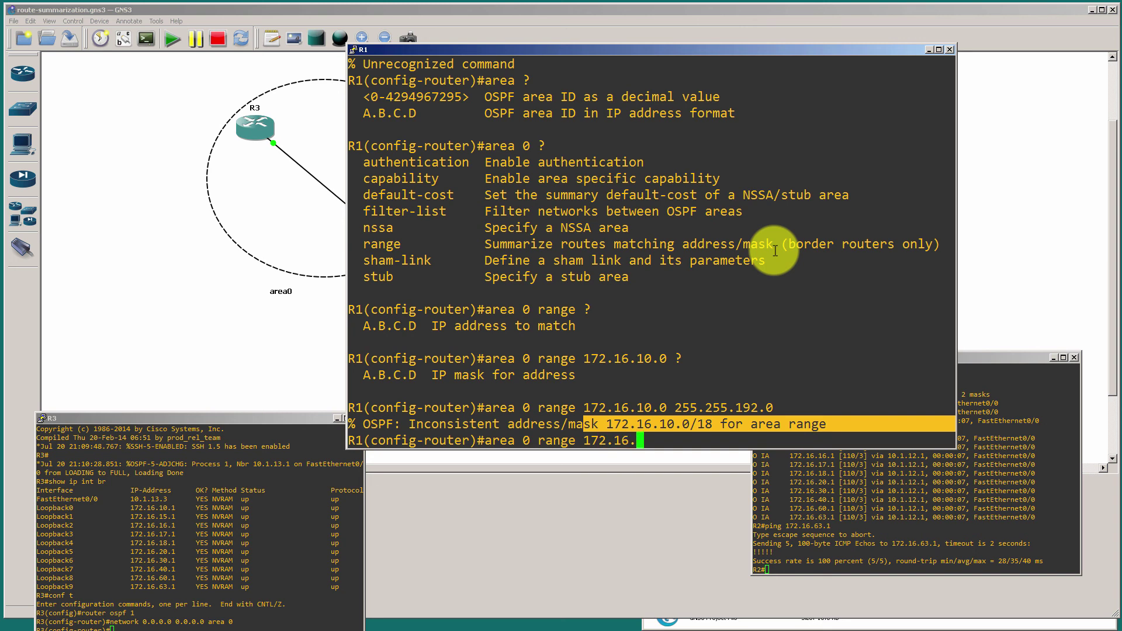
pyautogui.write('0.0 255.255.192.0')
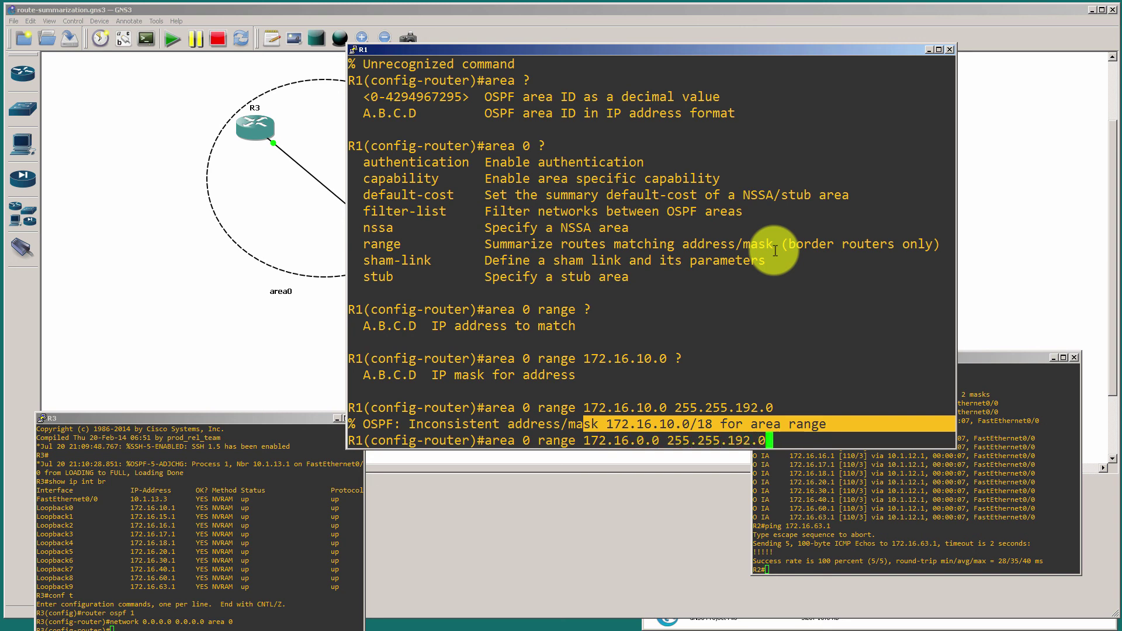
pyautogui.press('Return')
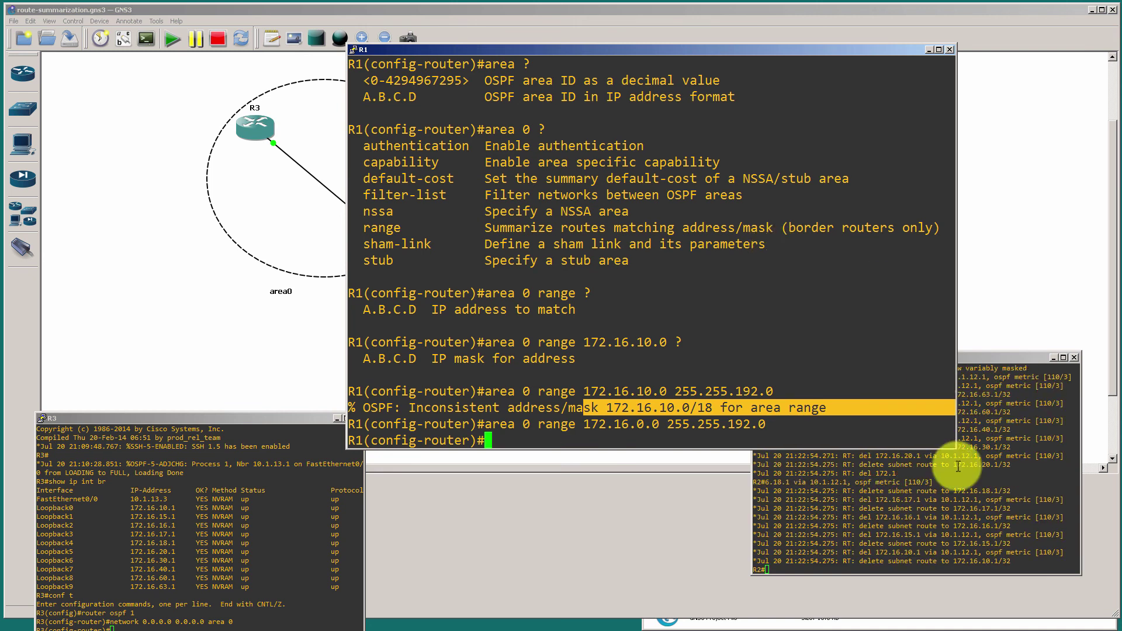
pyautogui.click(955, 463)
pyautogui.moveTo(941, 359); pyautogui.dragTo(841, 284)
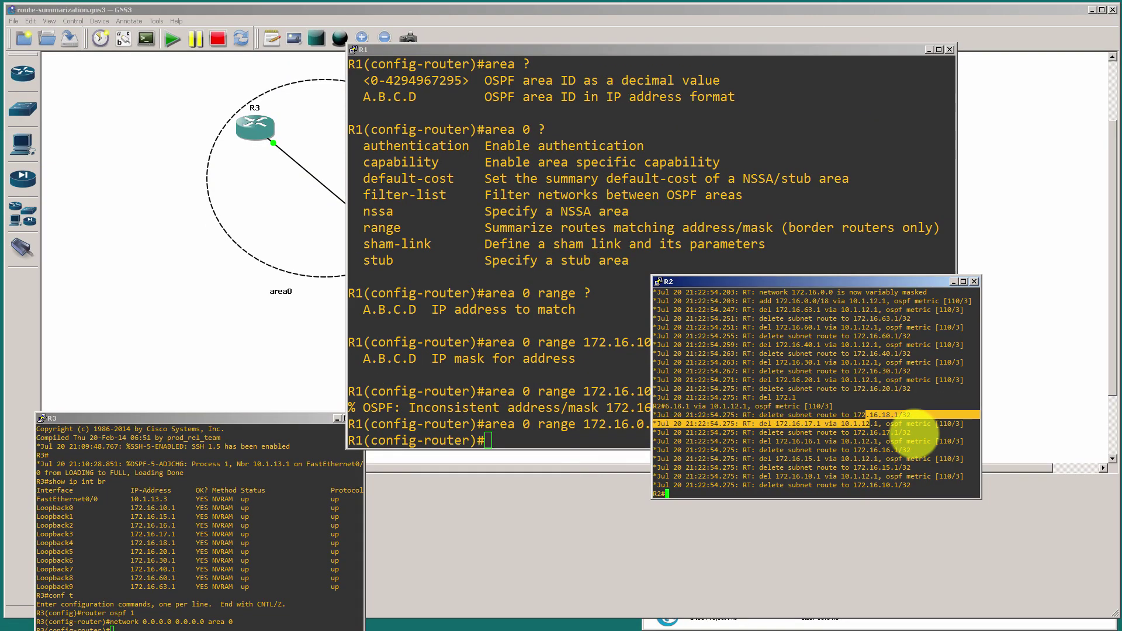
# - Run 'show ip route' and 'show ip route 172.16.0.0' on R2 to find the 172.16.0.0/18 route via 10.1.12.1
pyautogui.write('show ip route')
pyautogui.press('Return')
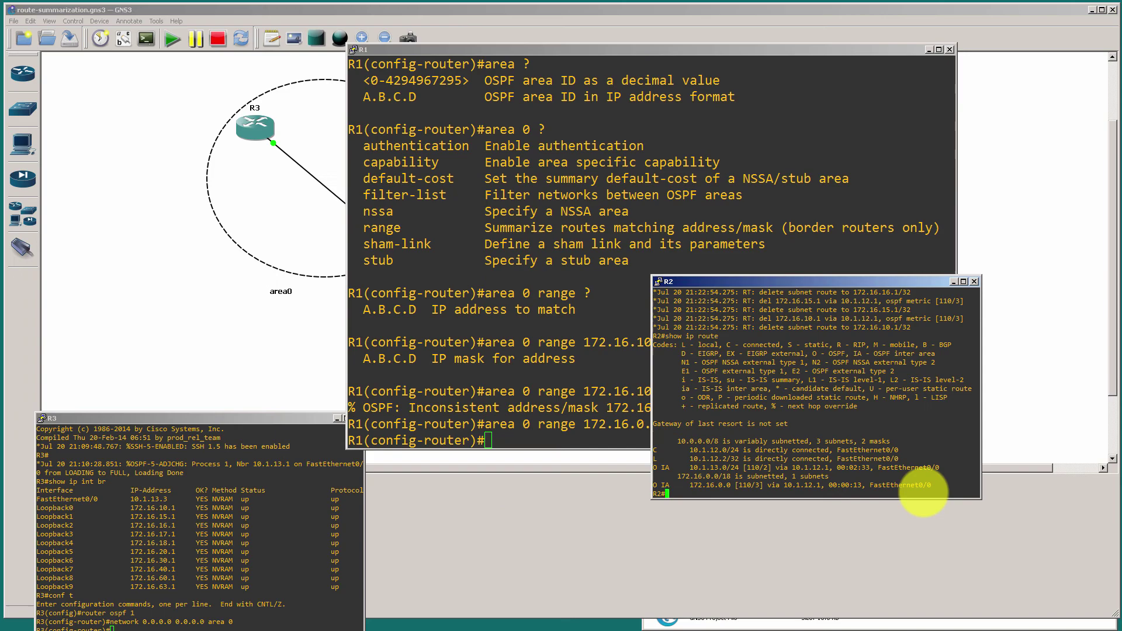
pyautogui.write('show ip rout')
pyautogui.write('e 172.160')
pyautogui.write('00')
pyautogui.press('Return')
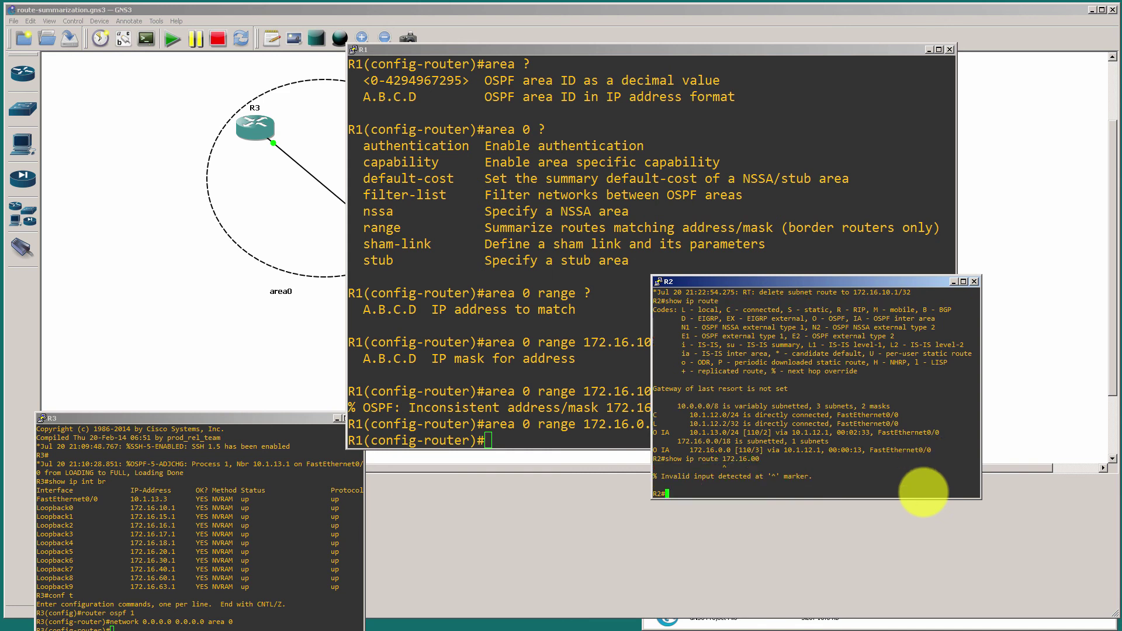
pyautogui.press('Up')
pyautogui.press('Left')
pyautogui.write('.')
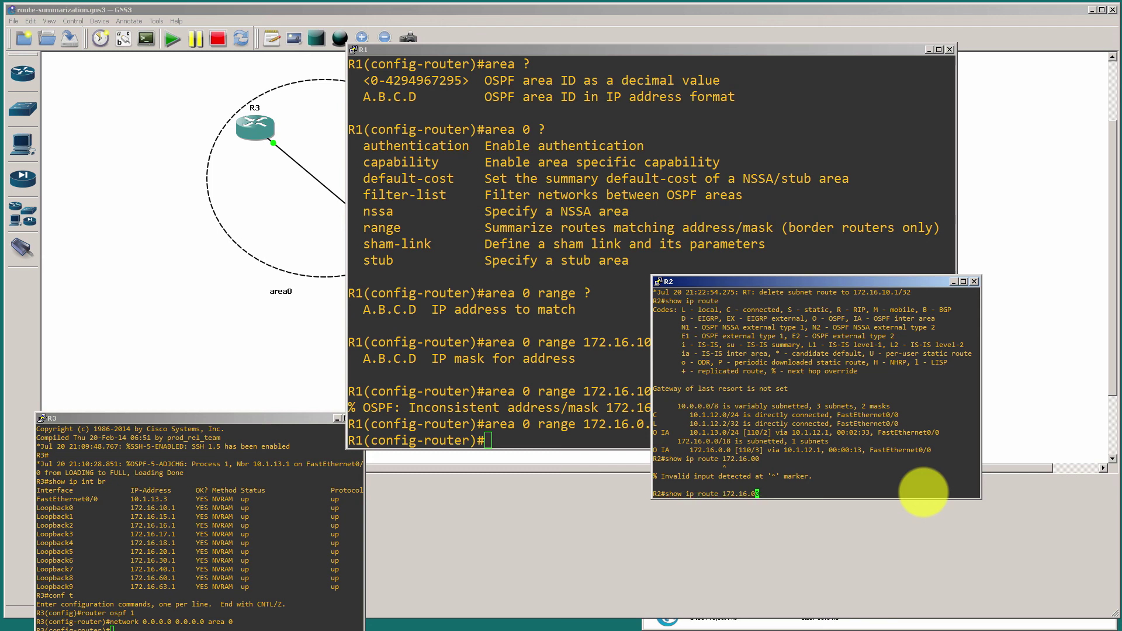
pyautogui.press('Return')
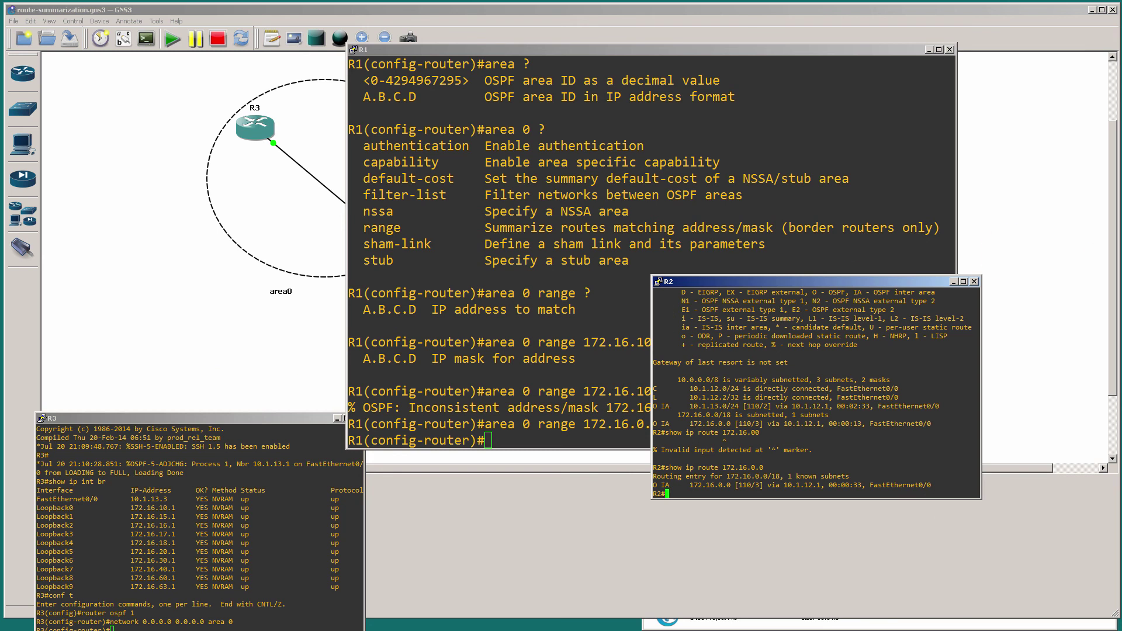
pyautogui.hotkey('alt', 'Tab')
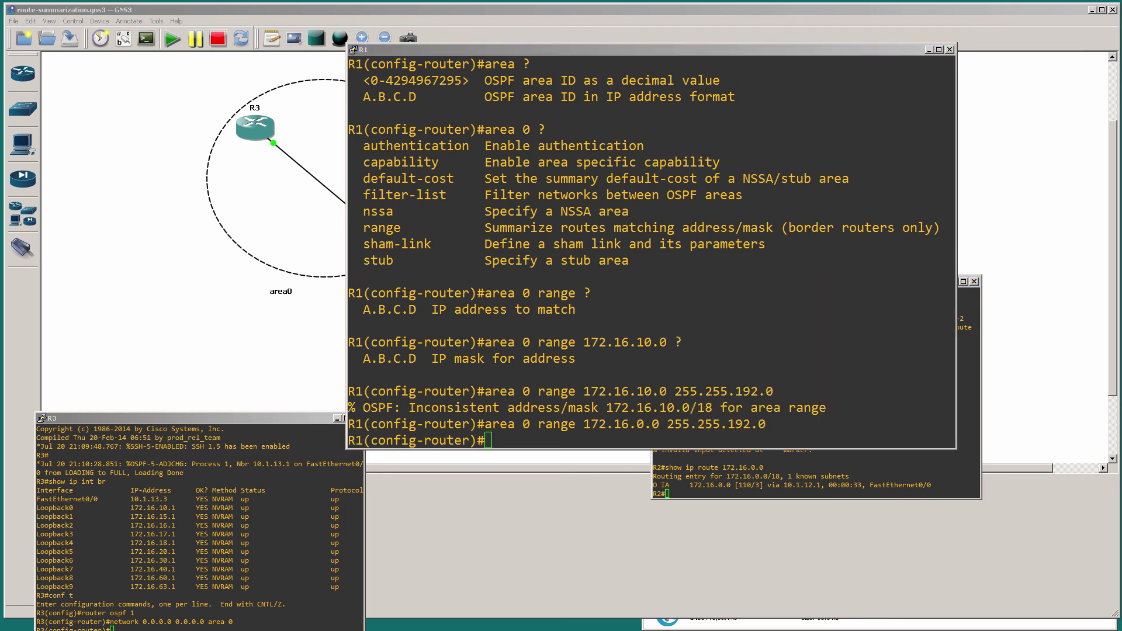
# - Clear the consoles away to show the R3–R1–R2 topology across area0 and area 1
pyautogui.hotkey('alt', 'Tab')
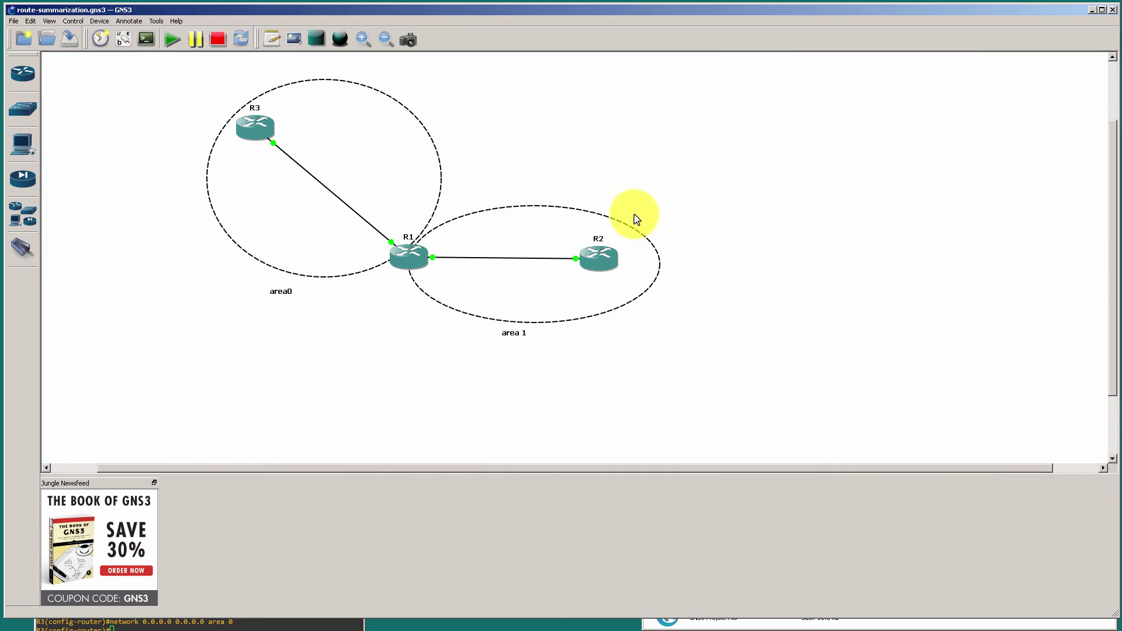